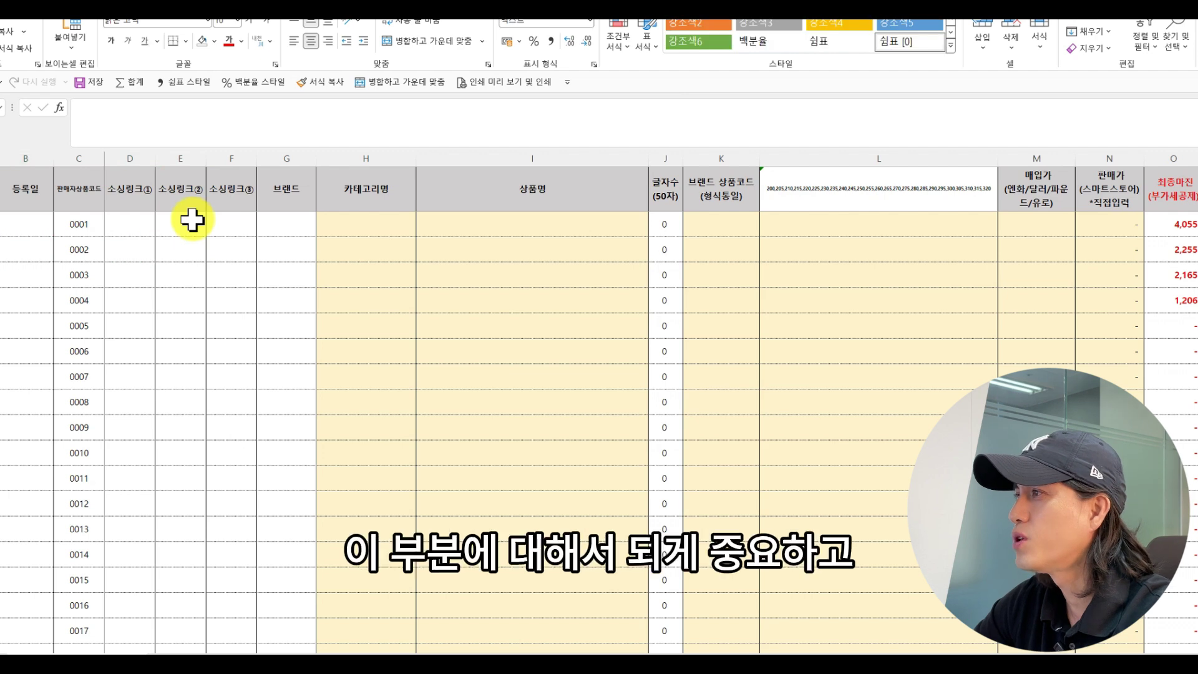
Review the sourcing link and neighbouring columns across the first product row of the product registration sheet.
key(Right)
key(Right)
key(Right)
key(Right)
key(Right)
key(Right)
key(Right)
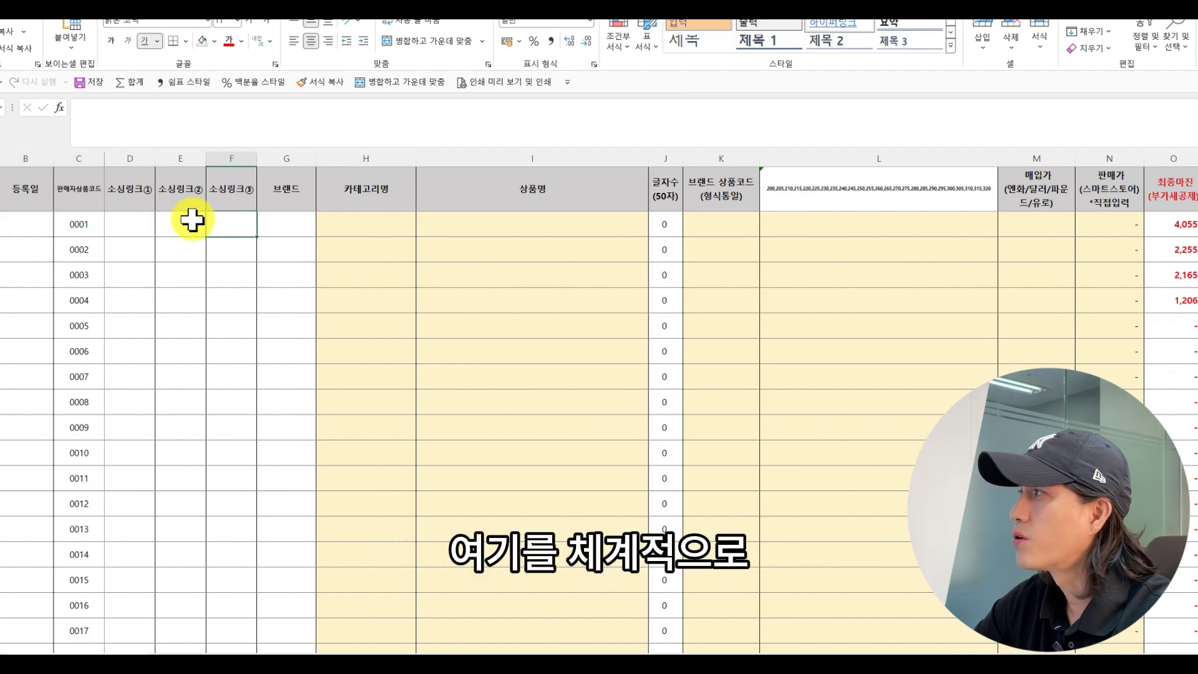
key(Left)
key(Left)
key(Left)
key(Left)
key(Left)
key(Left)
key(Left)
key(Left)
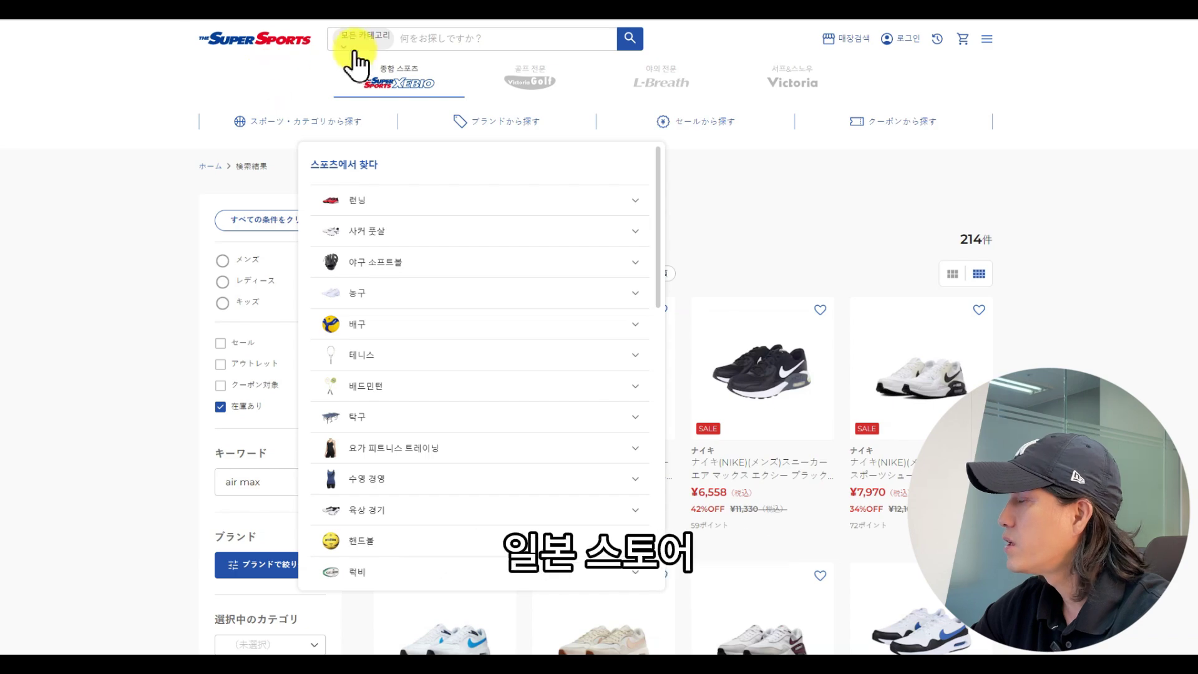
Browse the "air max" search results on the Super Sports Xebio store.
scroll(992, 268, down, 3)
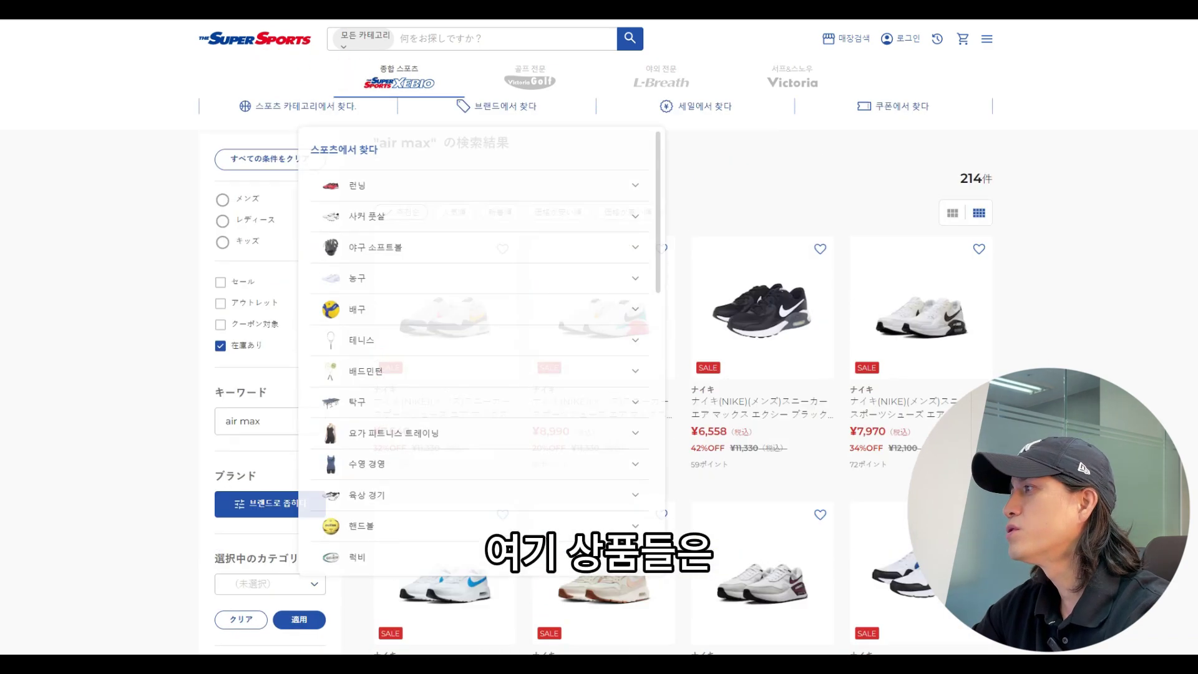
scroll(603, 382, down, 2)
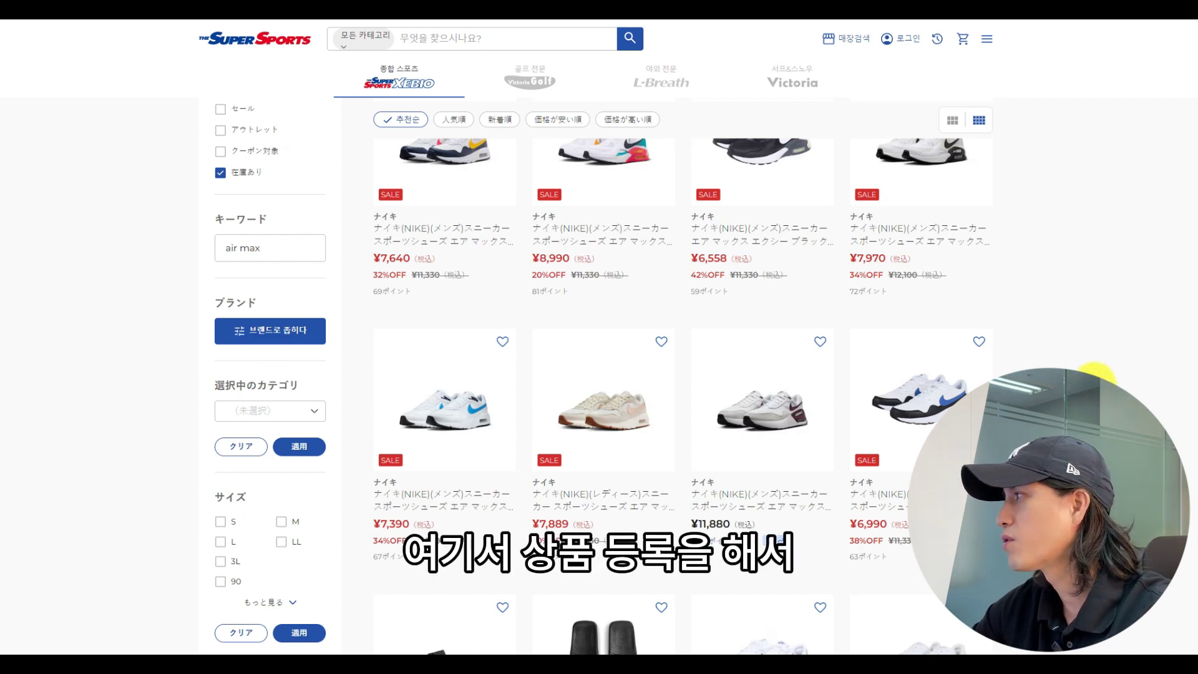
scroll(599, 375, up, 4)
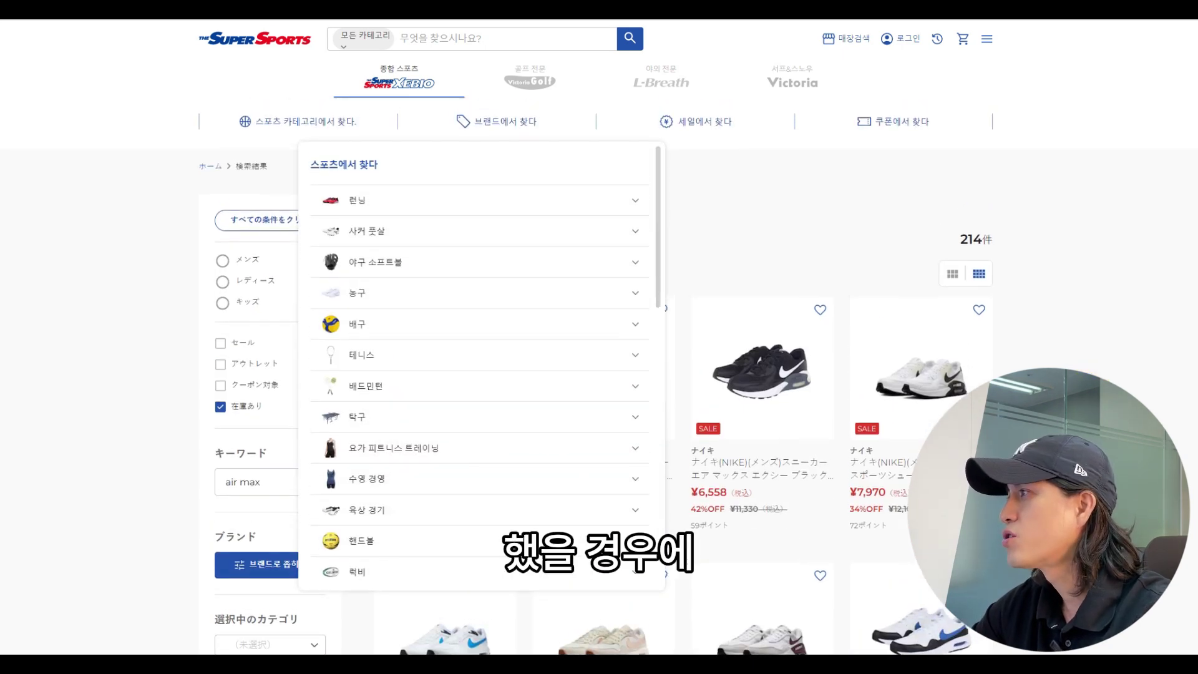
scroll(600, 374, down, 4)
scroll(599, 375, up, 4)
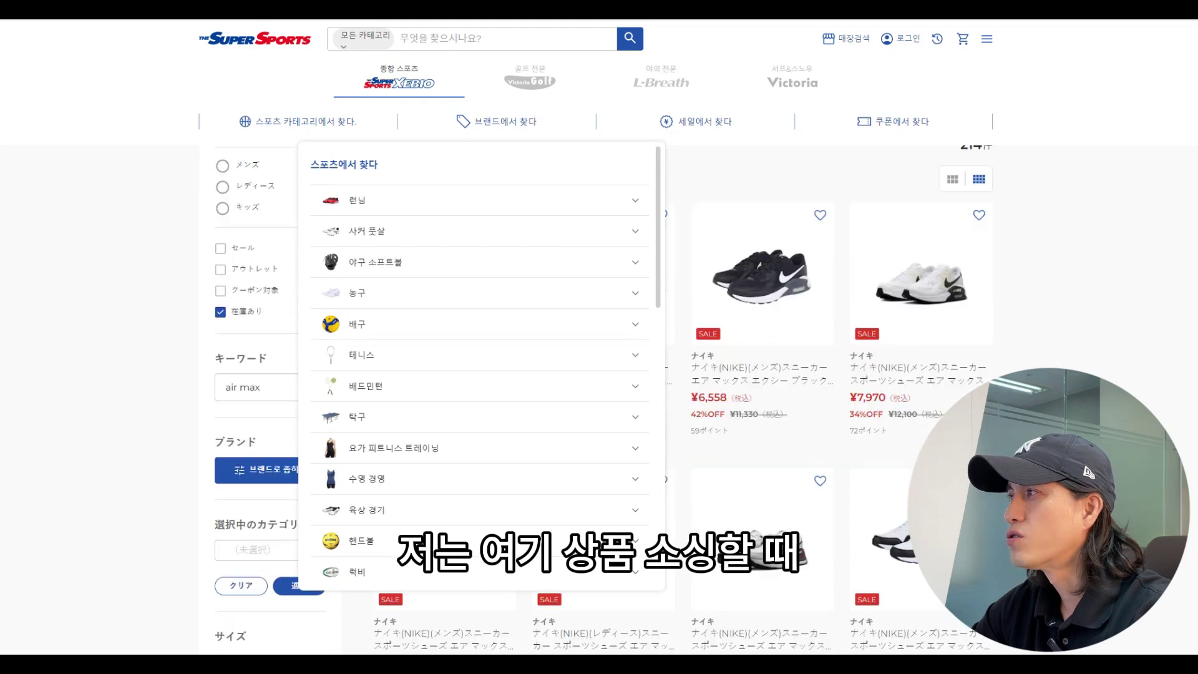
scroll(599, 374, down, 4)
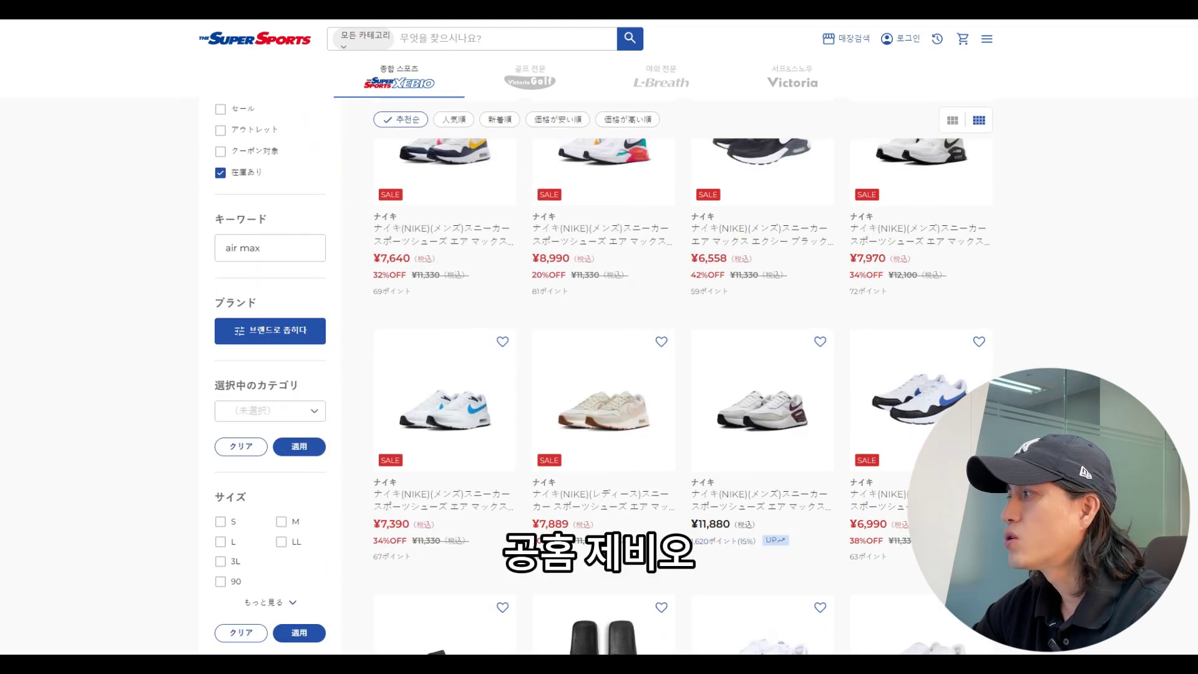
scroll(599, 374, up, 4)
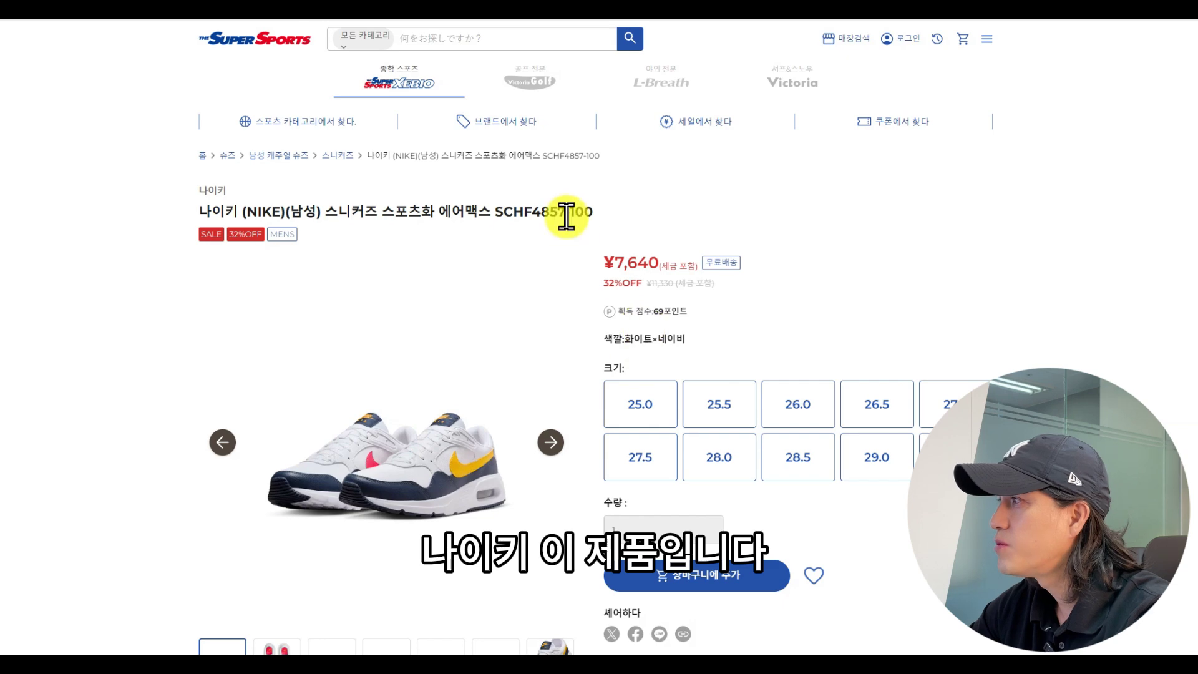
Copy the product code HF4857-100 from the Nike product page title into the brand product code cell of product 0001.
right_click(542, 234)
click(516, 215)
drag(514, 212, 610, 219)
key(ctrl+c)
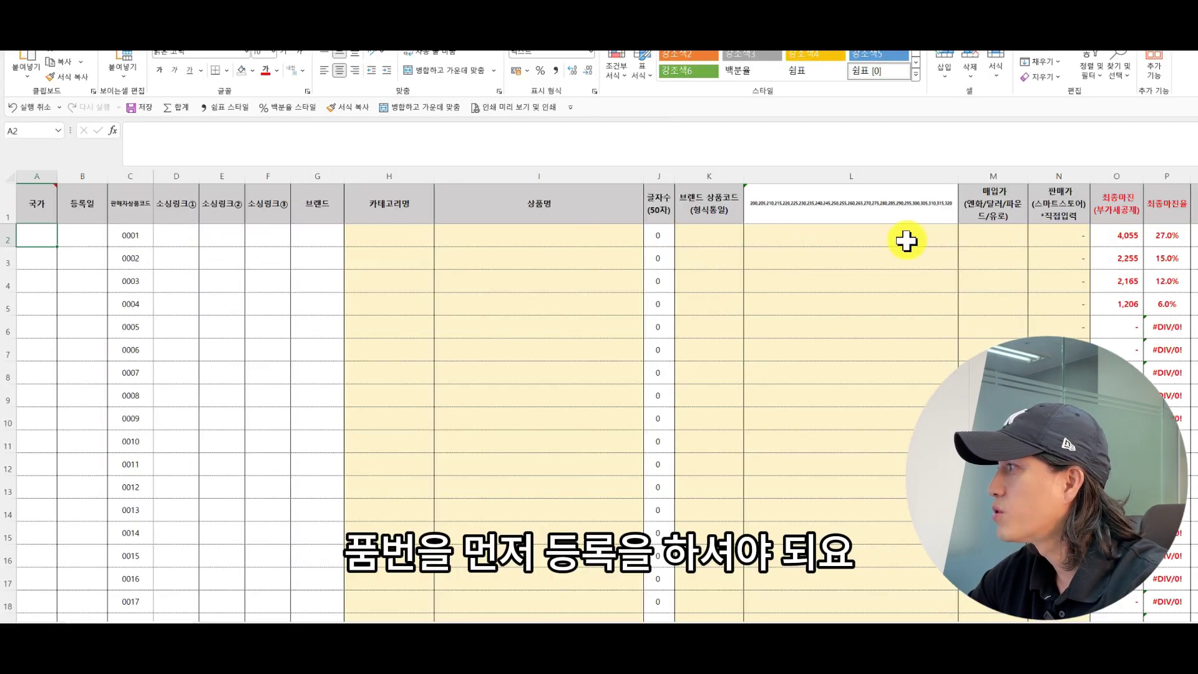
click(711, 235)
key(ctrl+v)
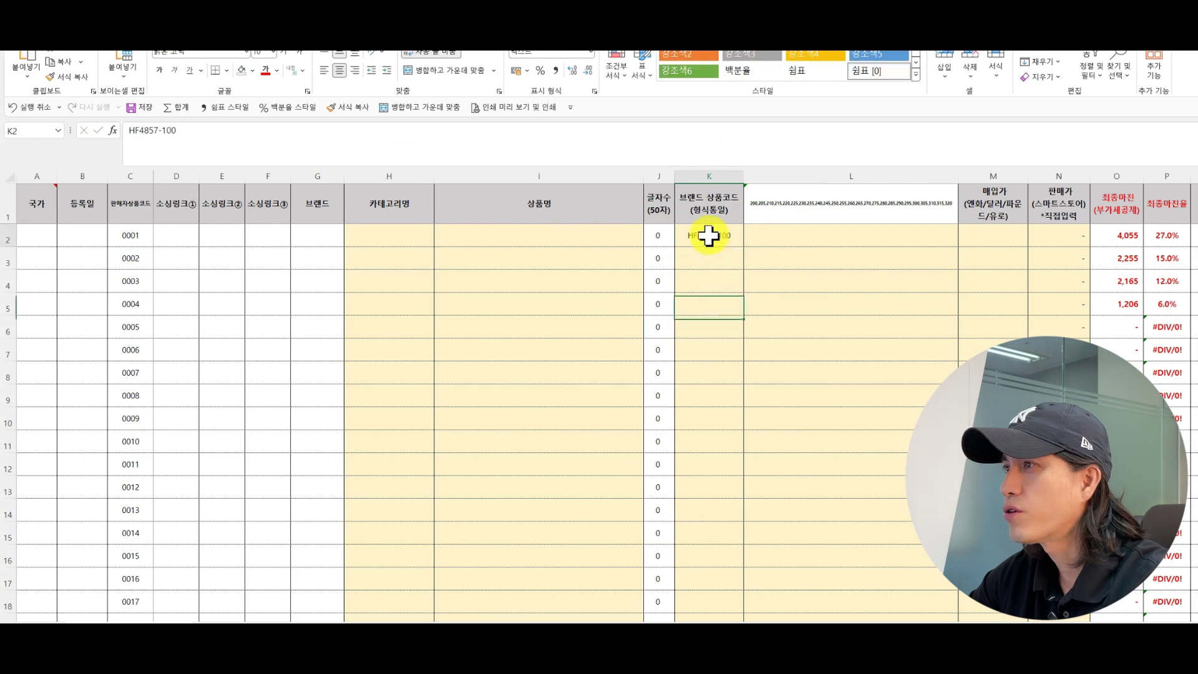
Enter 일본 as the country and 6/22 as the registration date for product 0001.
click(50, 236)
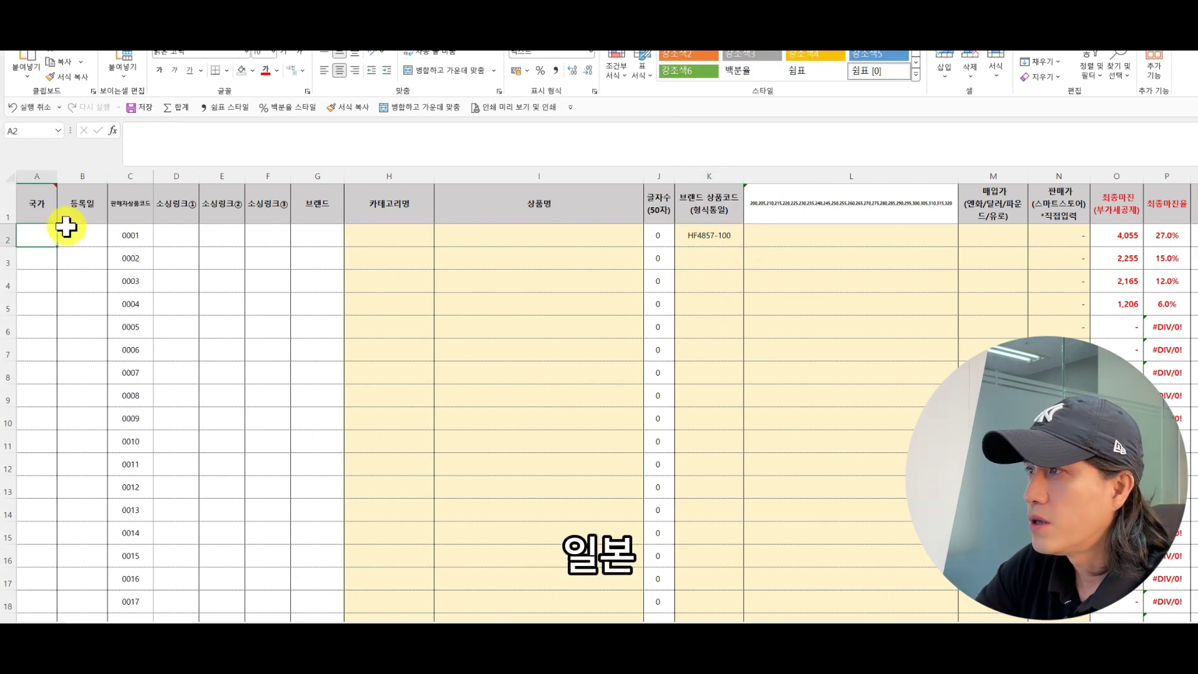
text(일본)
key(Return)
click(66, 228)
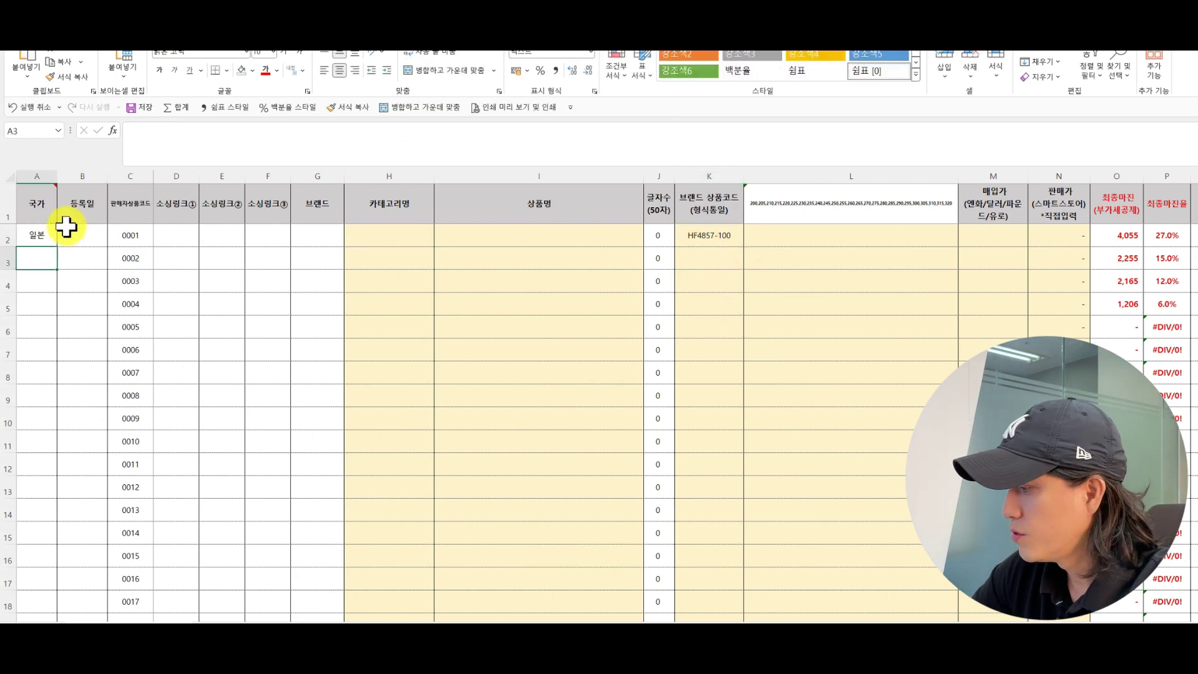
text(6-22)
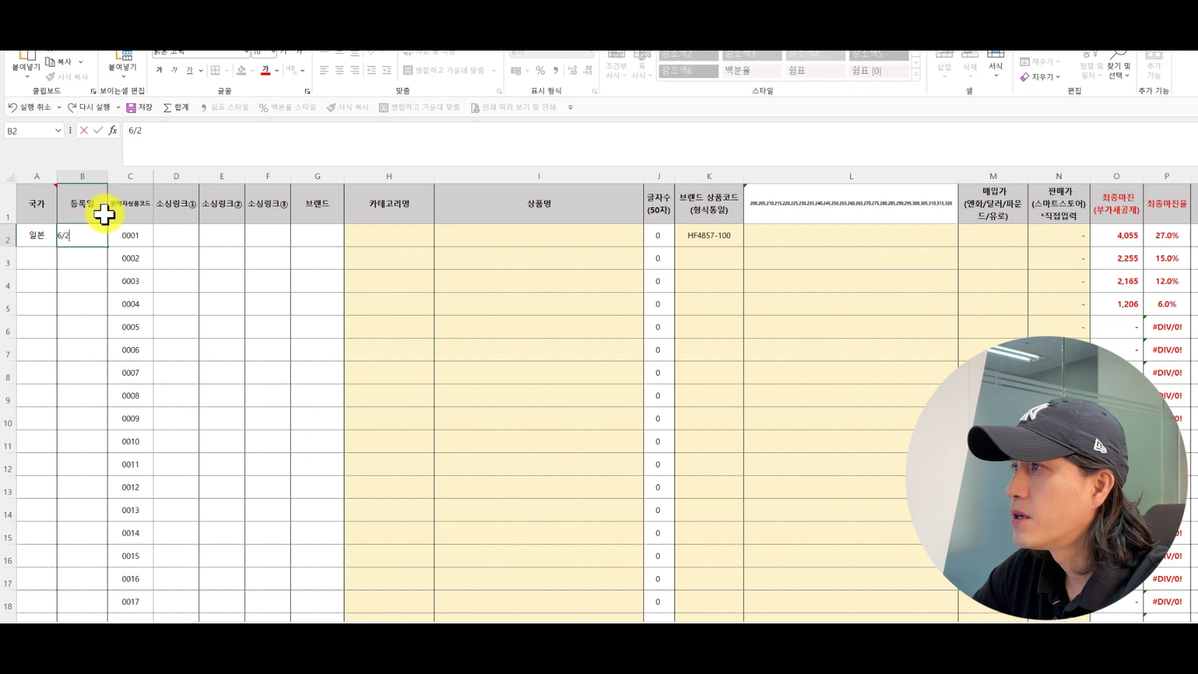
key(Return)
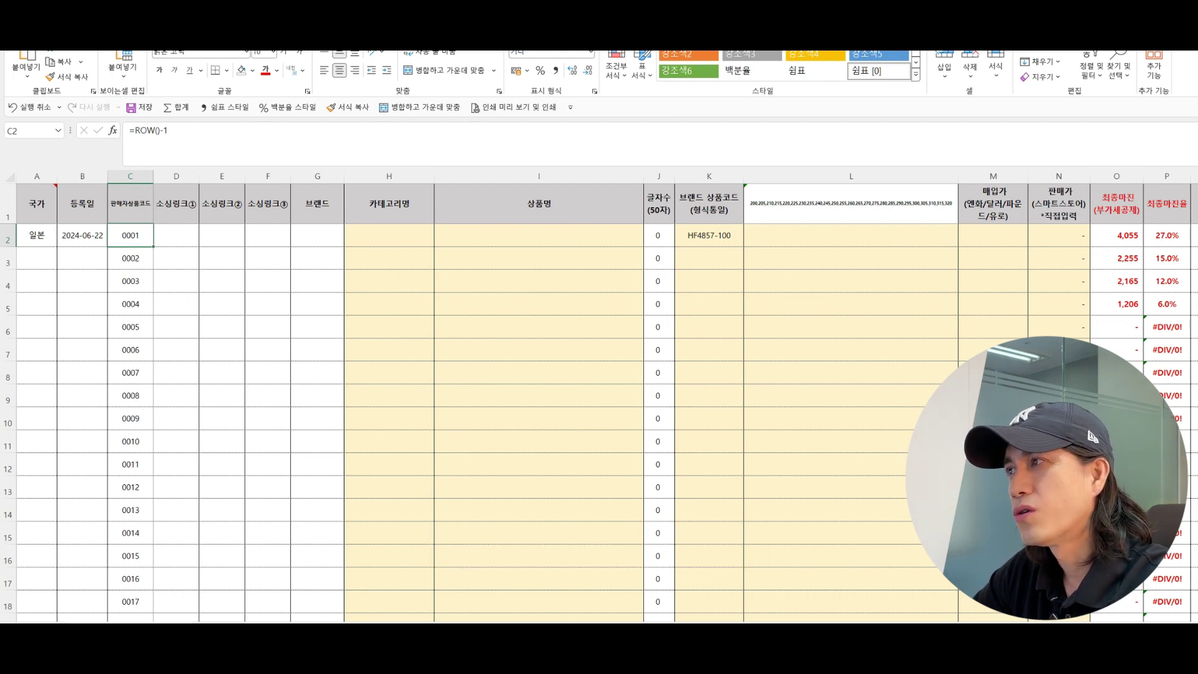
Put the Nike product page's web address into the first sourcing link cell of product 0001.
click(130, 236)
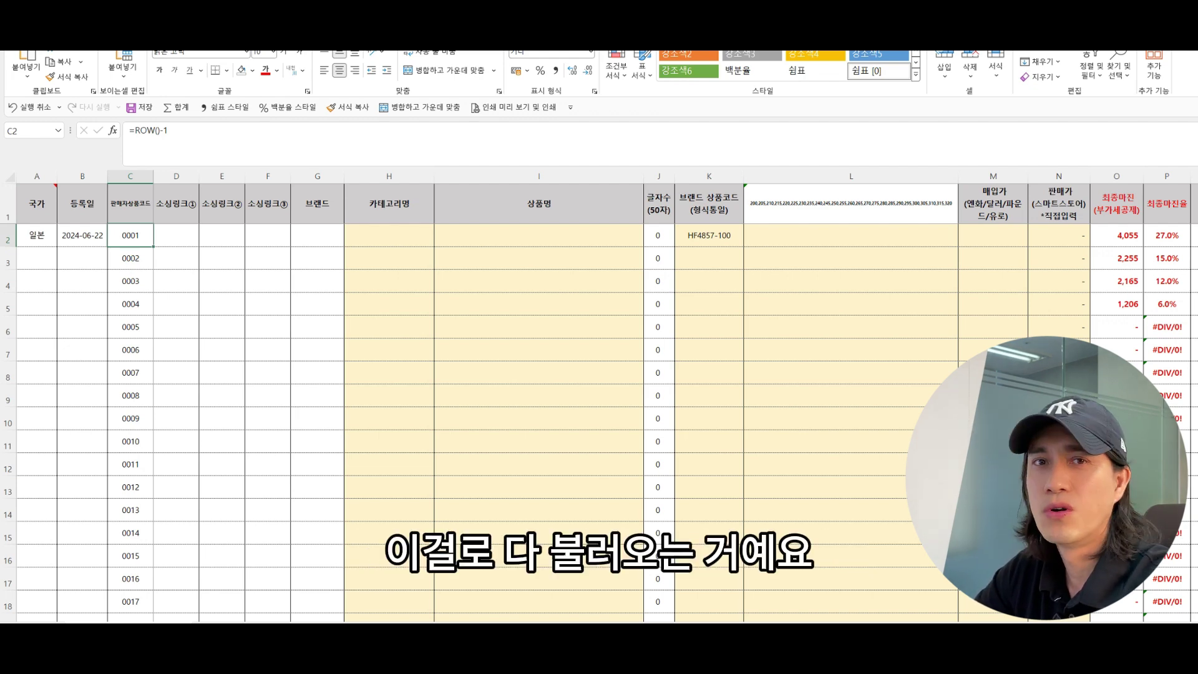
click(131, 235)
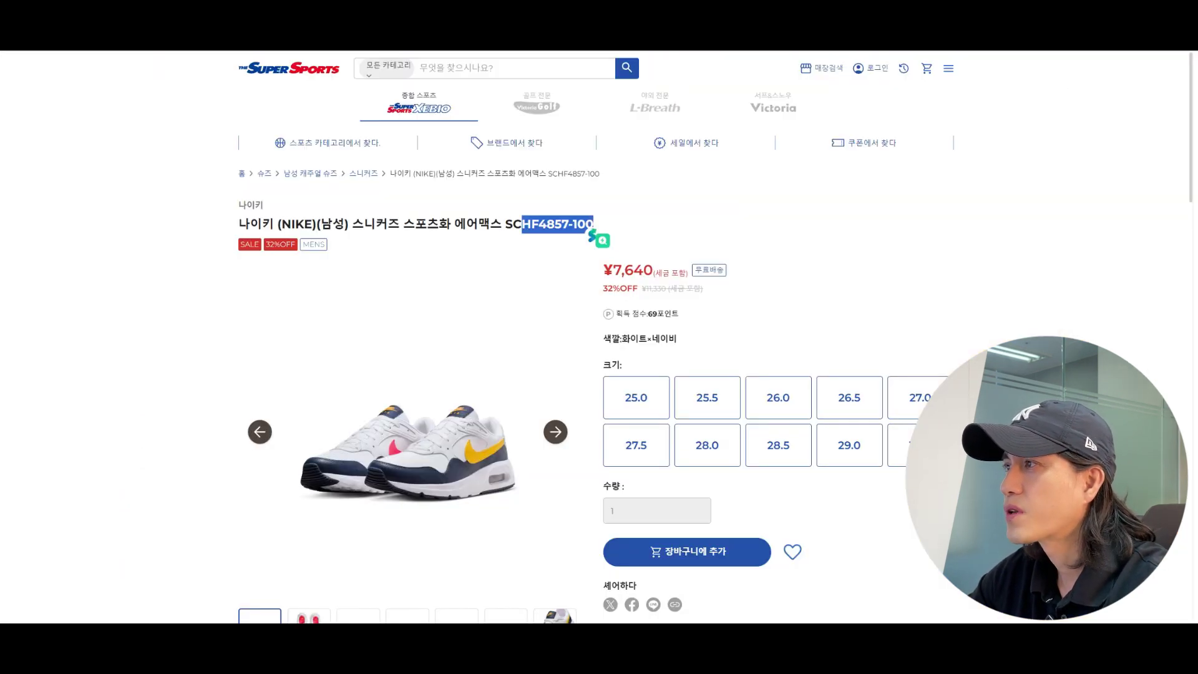
click(175, 238)
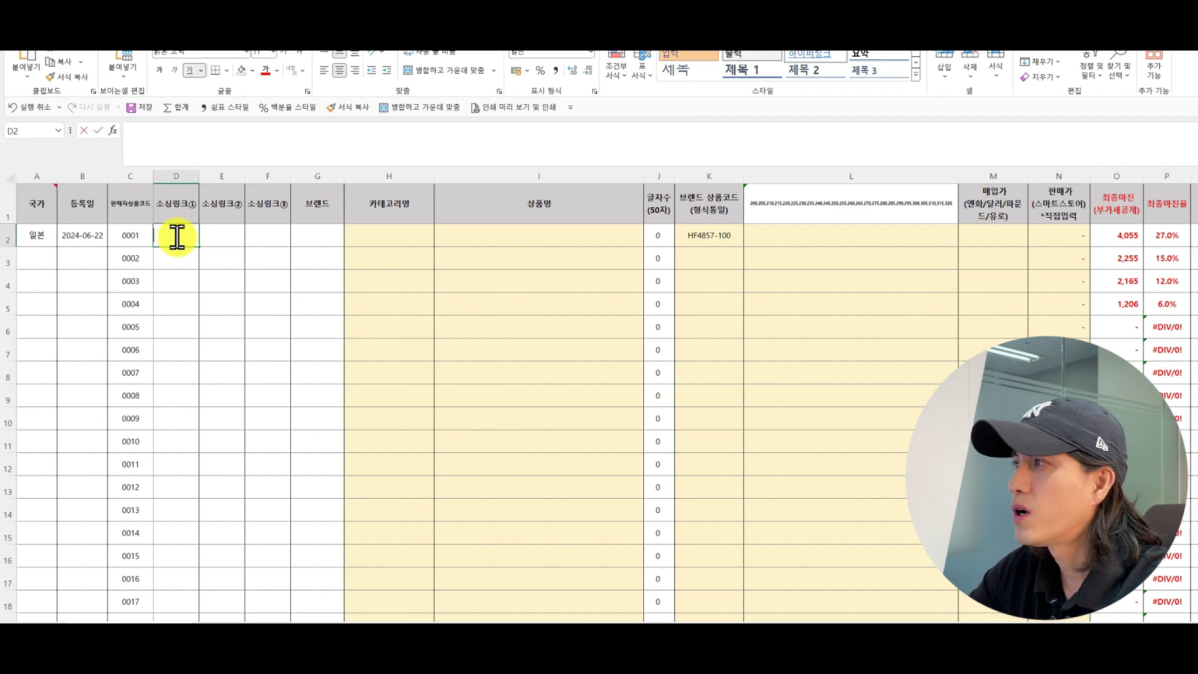
click(222, 241)
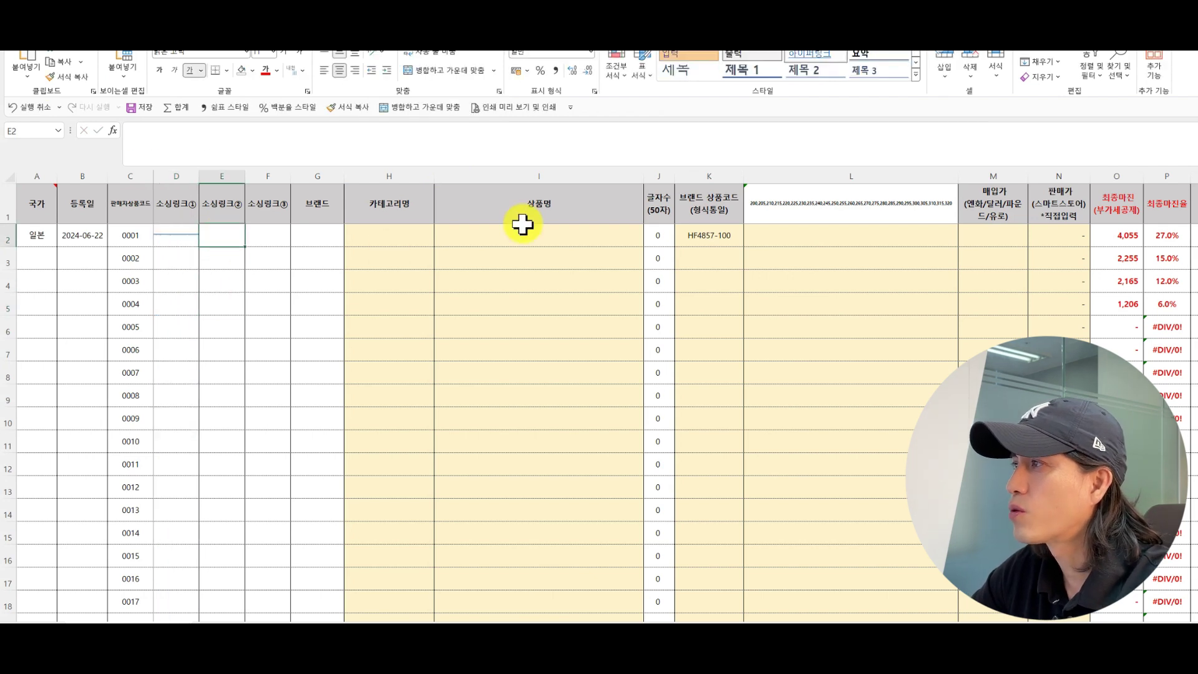
Enter 패션잡화남성신발운동화러닝화 as the category name of product 0001.
key(Tab)
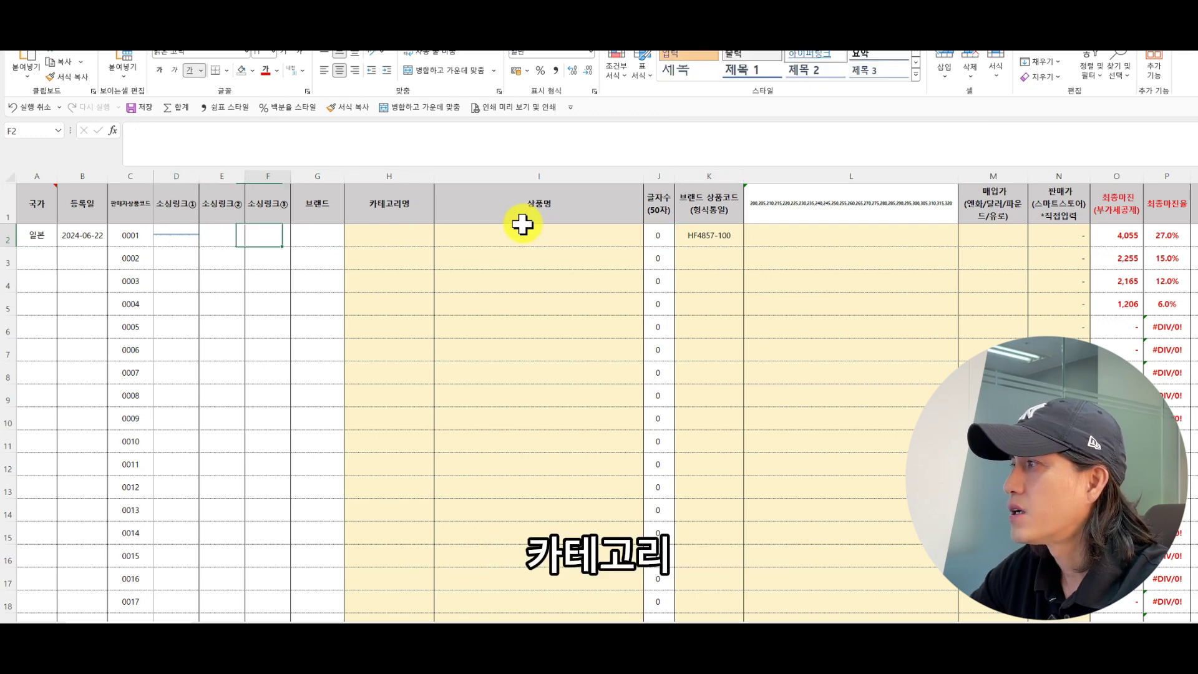
key(Tab)
key(Tab)
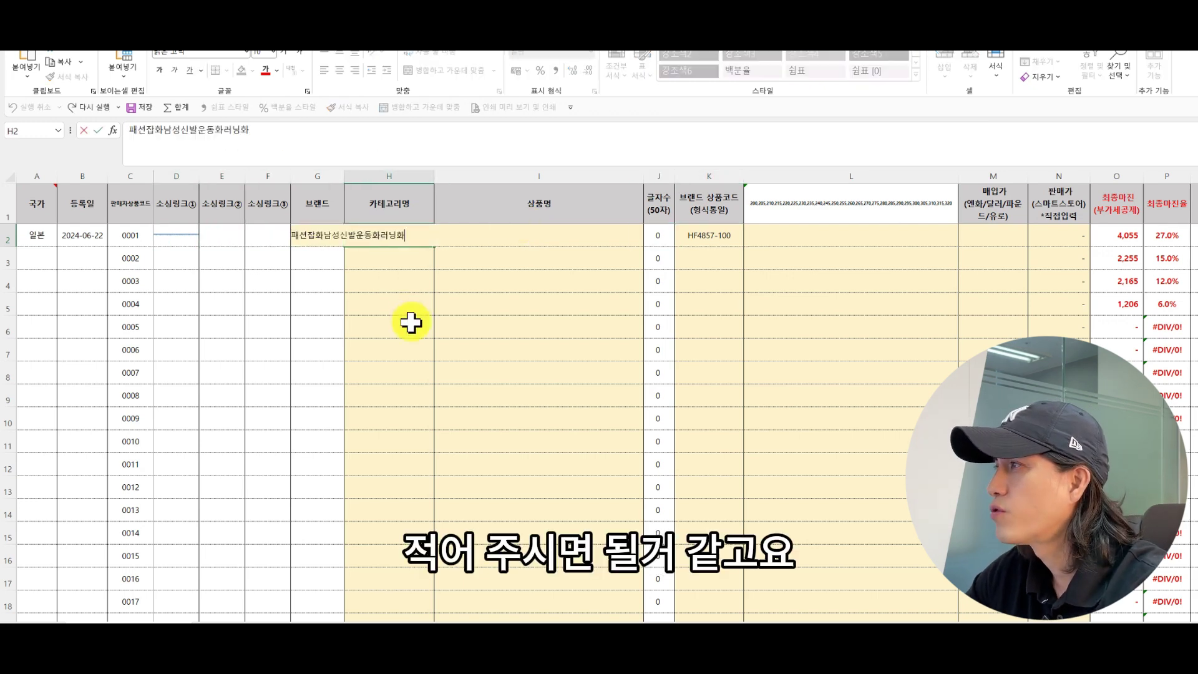
click(411, 345)
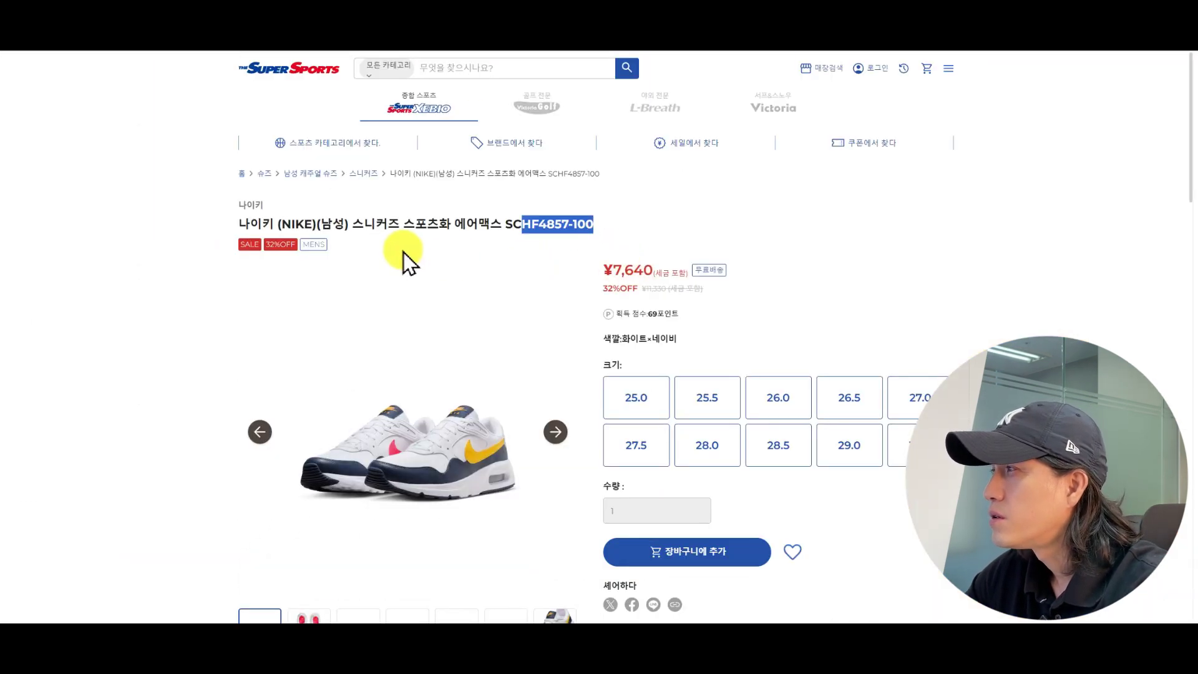
Copy the model name from the product page and edit it into the product name 나이키 에어맥스 SC 운동화 HF4857-100.
drag(452, 224, 620, 235)
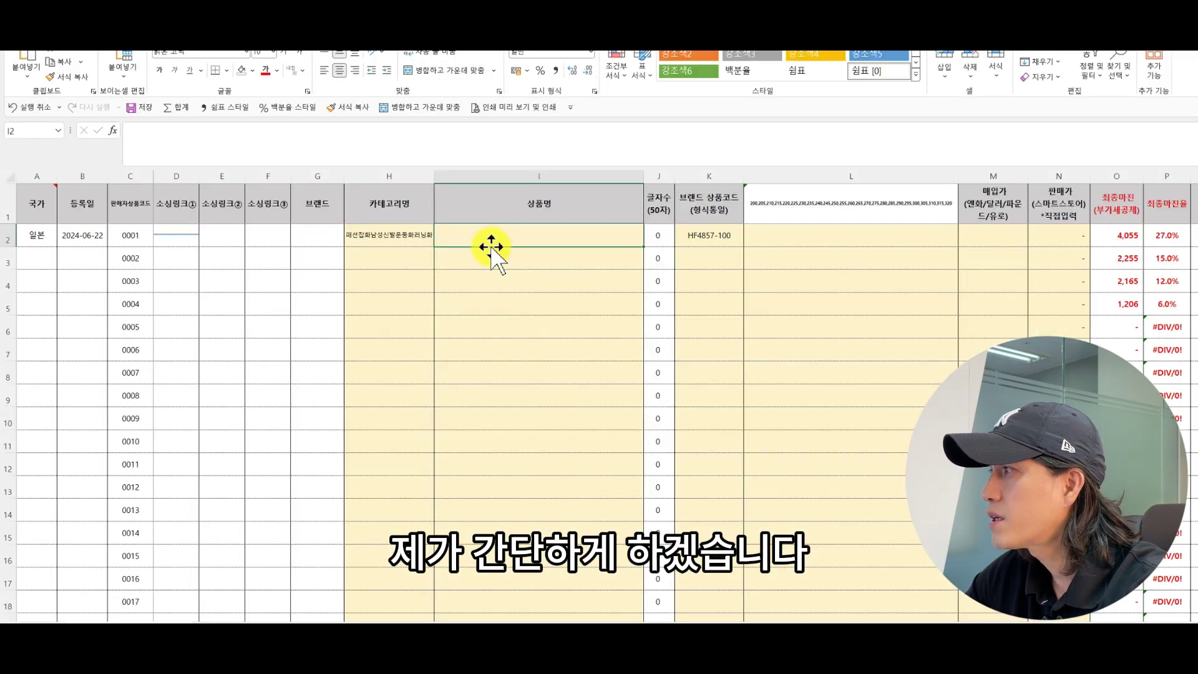
text(에어맥스 SCHF4857-100)
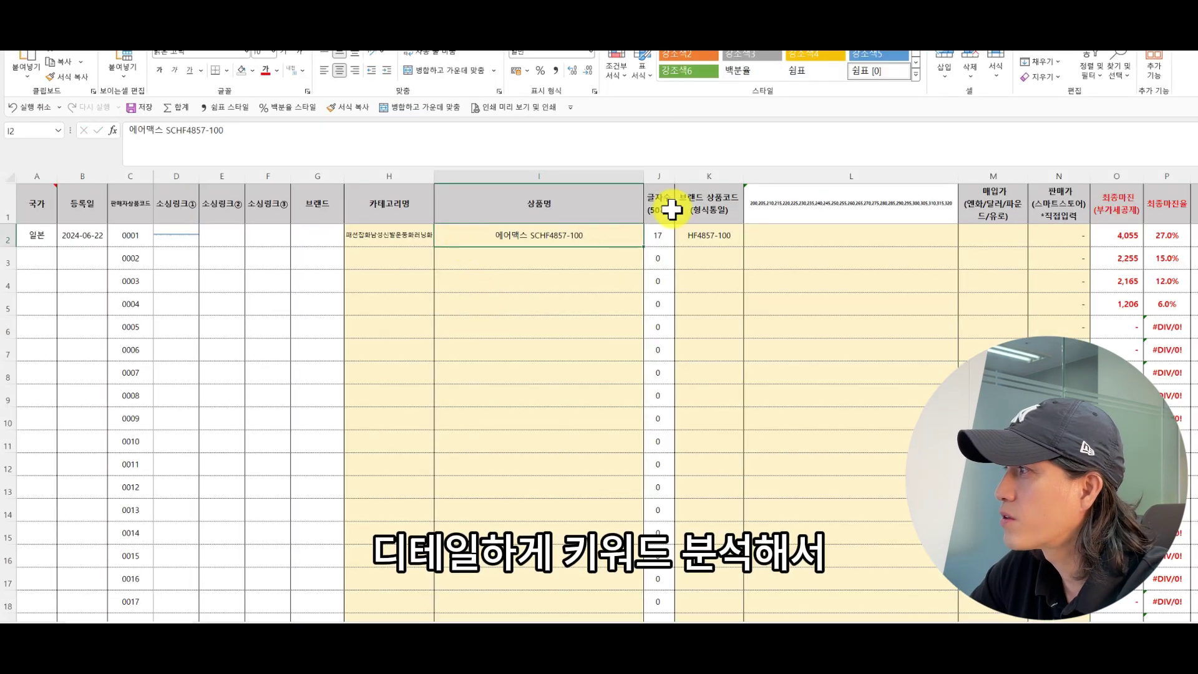
key(F2)
text(ㄴ)
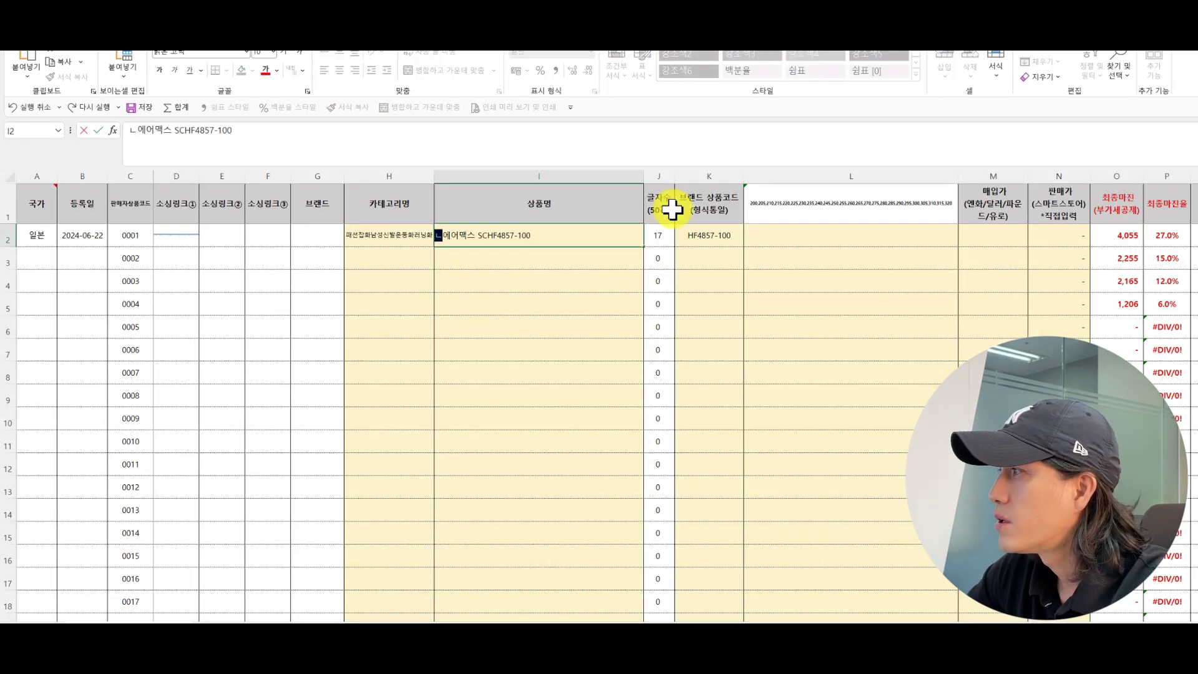
text(ㅏ이)
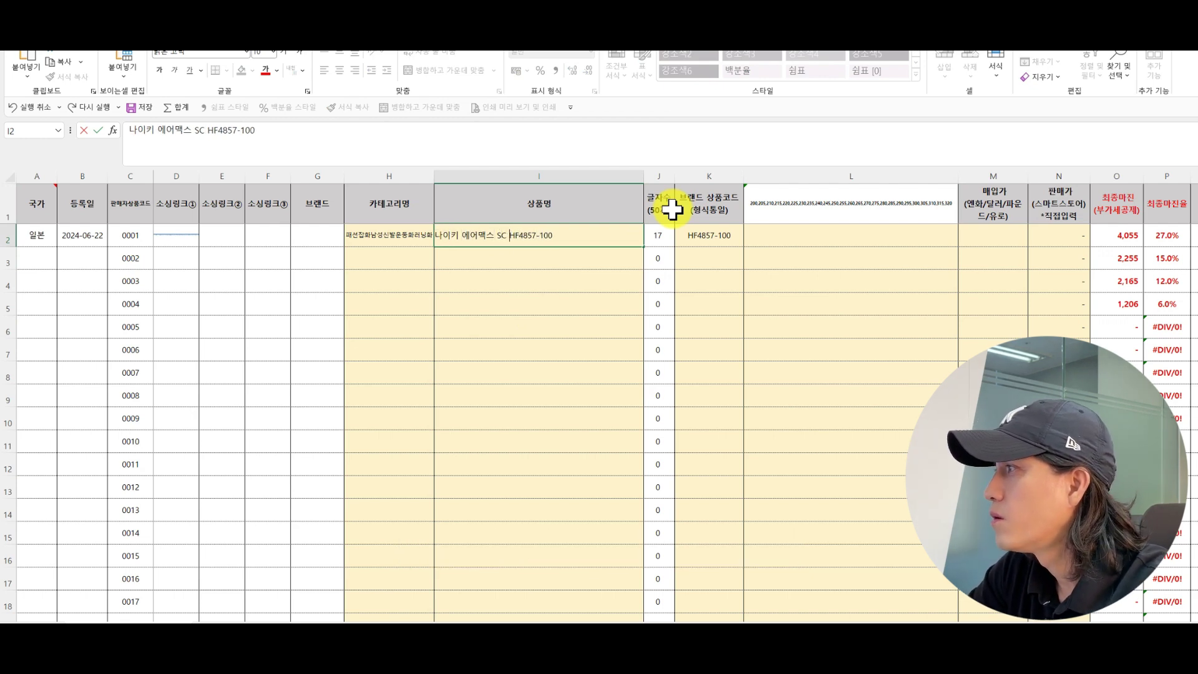
text( 운ㄷㅗㅇ호ㅏ)
key(Return)
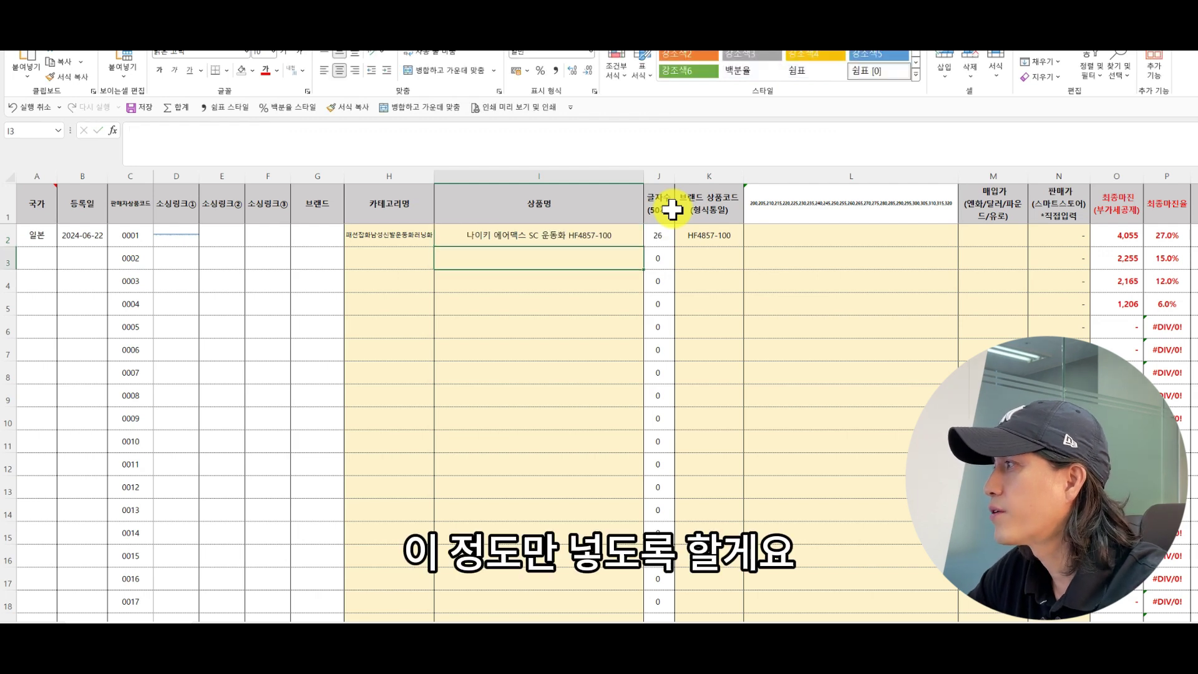
Check the shoe sizes on the product page and select the 250 to 300 portion of the header cell's size list for copying.
key(alt+Tab)
key(alt+Tab)
key(Up)
key(Right)
key(Right)
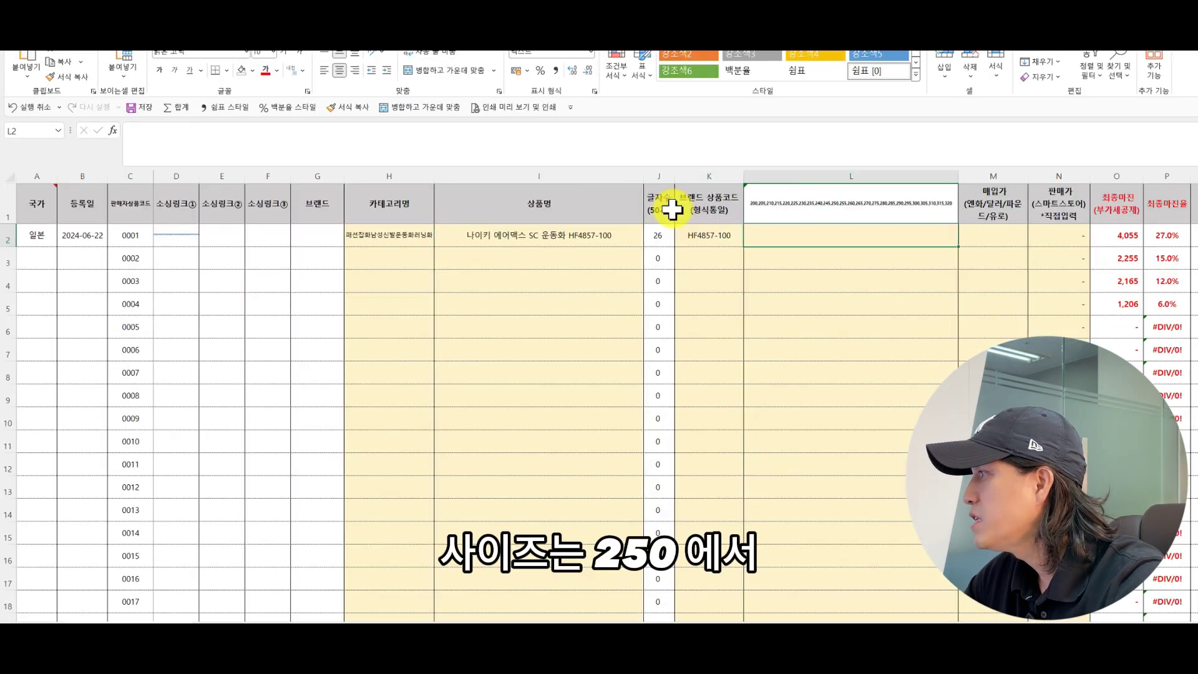
key(alt+Tab)
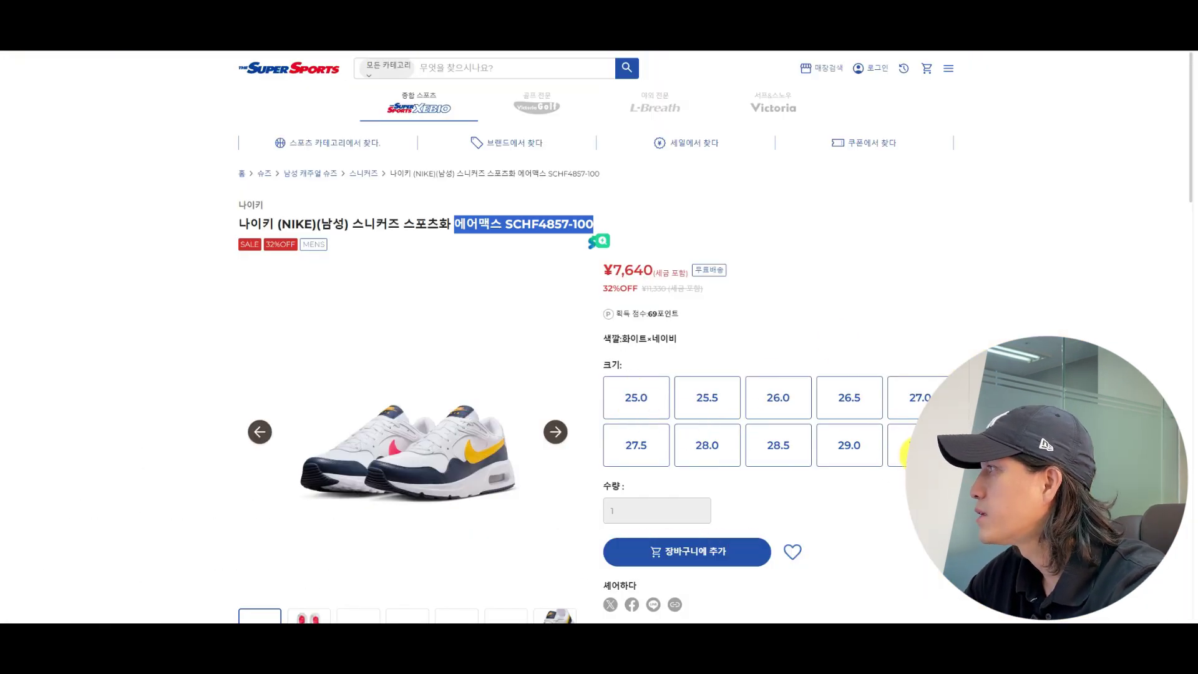
key(alt+Tab)
click(848, 211)
double_click(812, 203)
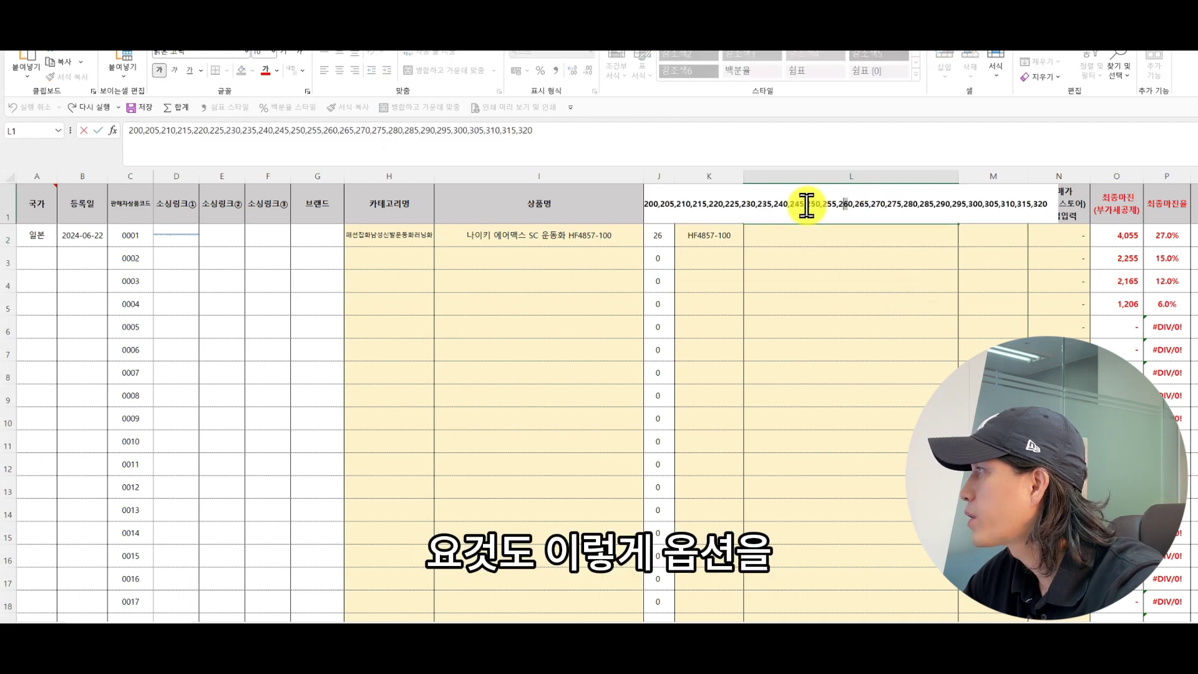
drag(807, 206, 976, 212)
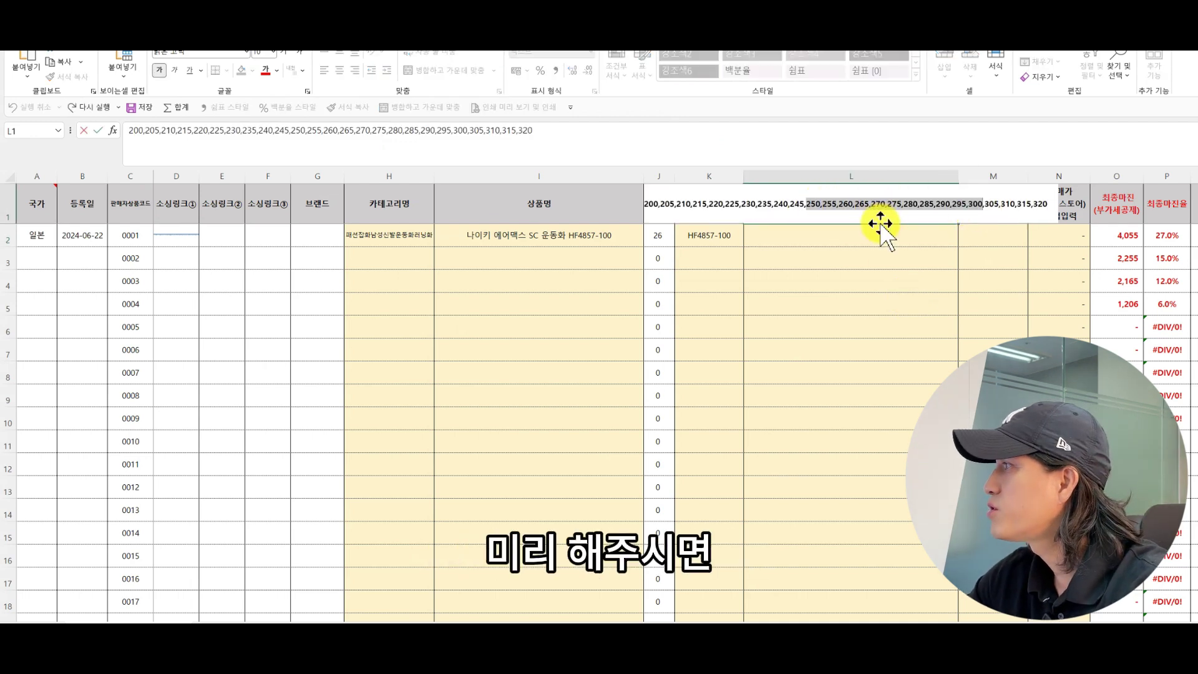
Enter 250,255,260,265,270,275,280,285,290,295,300 as the size options of product 0001.
key(alt+Tab)
key(alt+Tab)
double_click(853, 242)
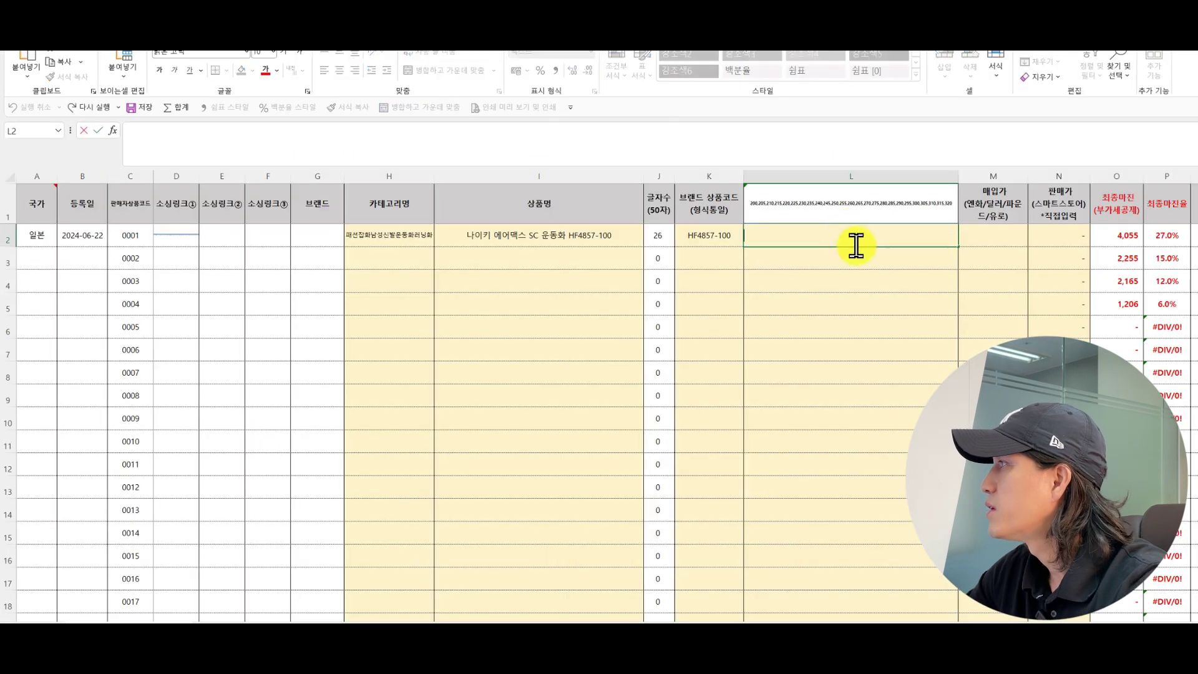
text(250,255,260,265,270,275,280,285,290,295,300)
Copy the price 7,640 from the product page into the purchase price cell of product 0001 as plain cell text.
key(alt+Tab)
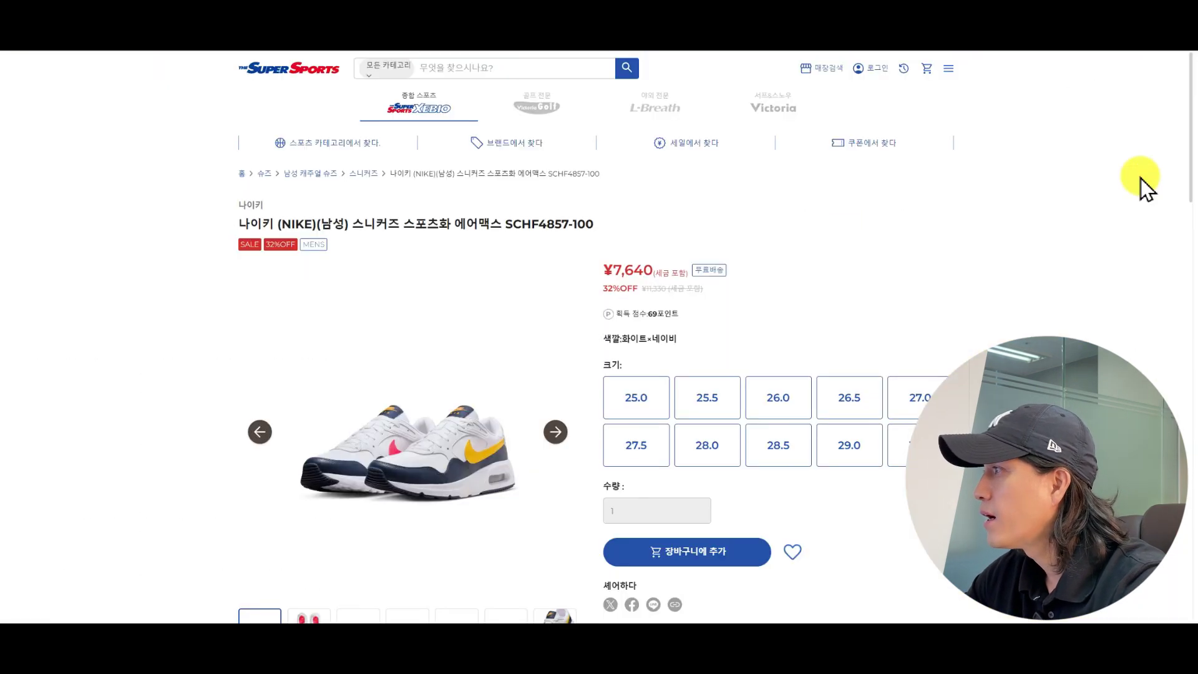
double_click(625, 273)
key(ctrl+c)
key(alt+Tab)
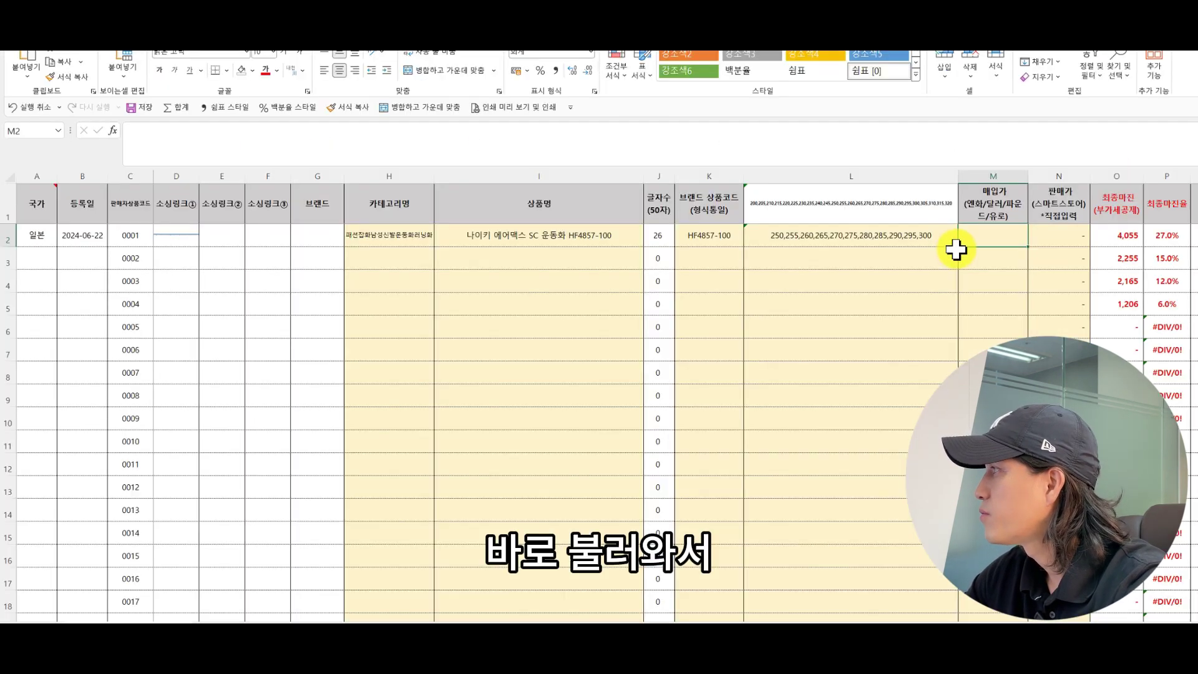
key(ctrl+v)
key(ctrl+z)
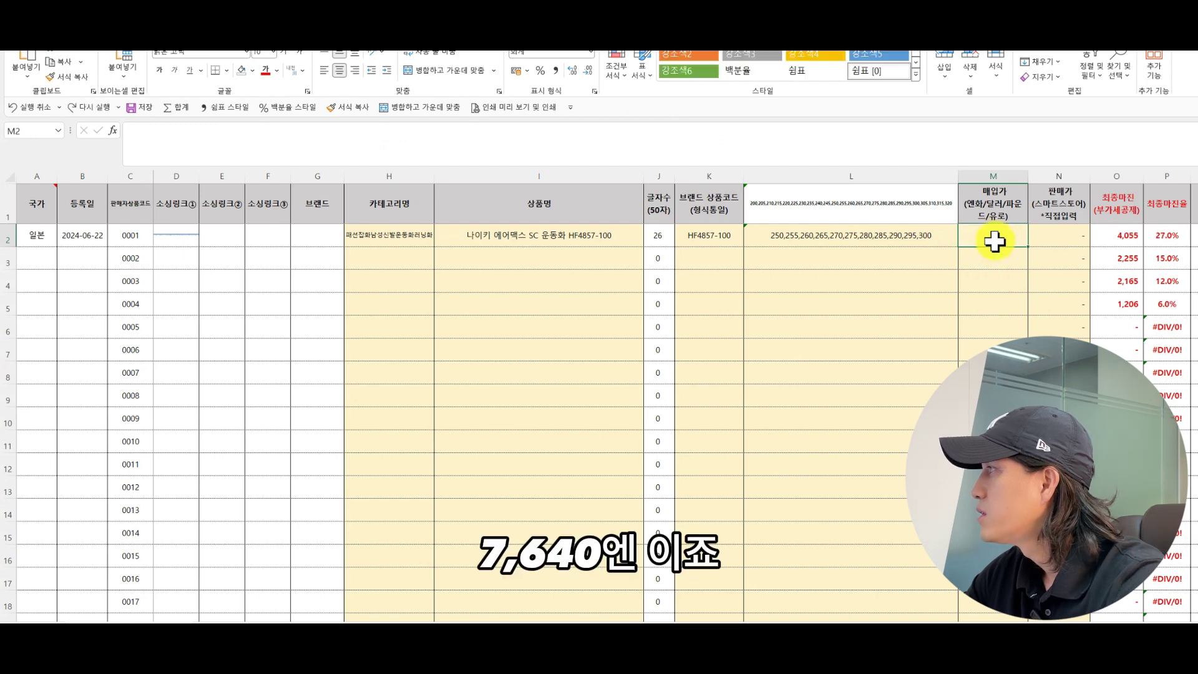
double_click(997, 241)
key(ctrl+v)
click(994, 341)
key(alt+Tab)
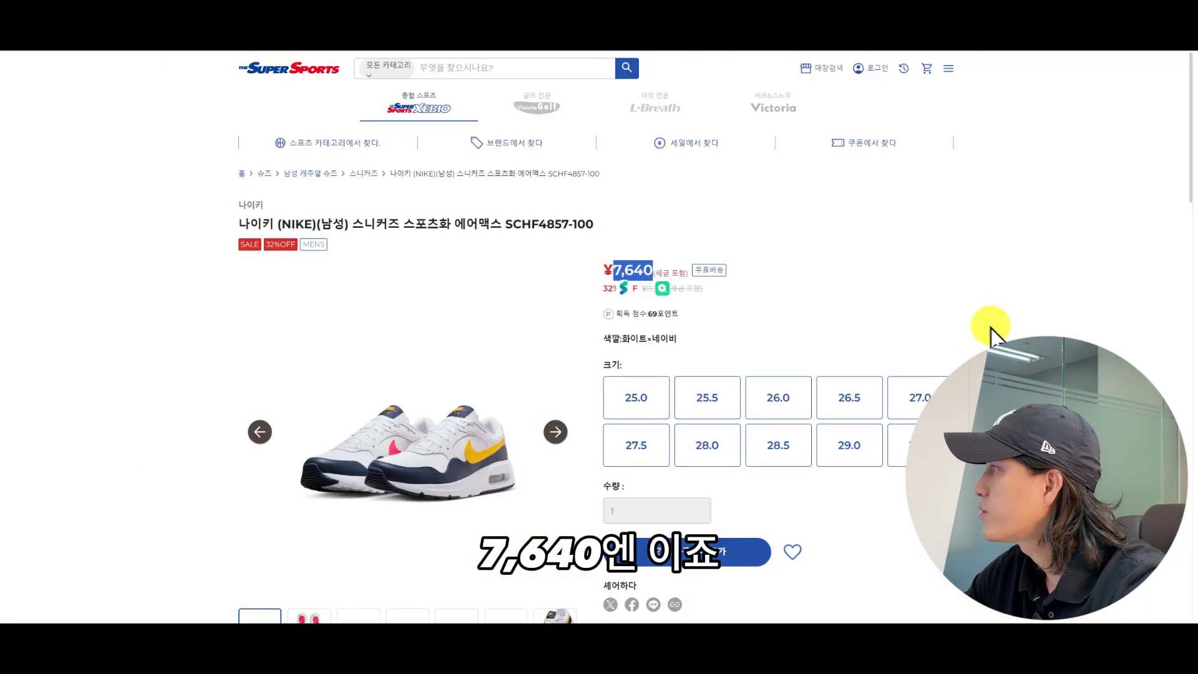
Check the final margin and margin rate of product 0001 in the Excel sheet and set its selling price to 92,800.
key(alt+Tab)
click(1059, 235)
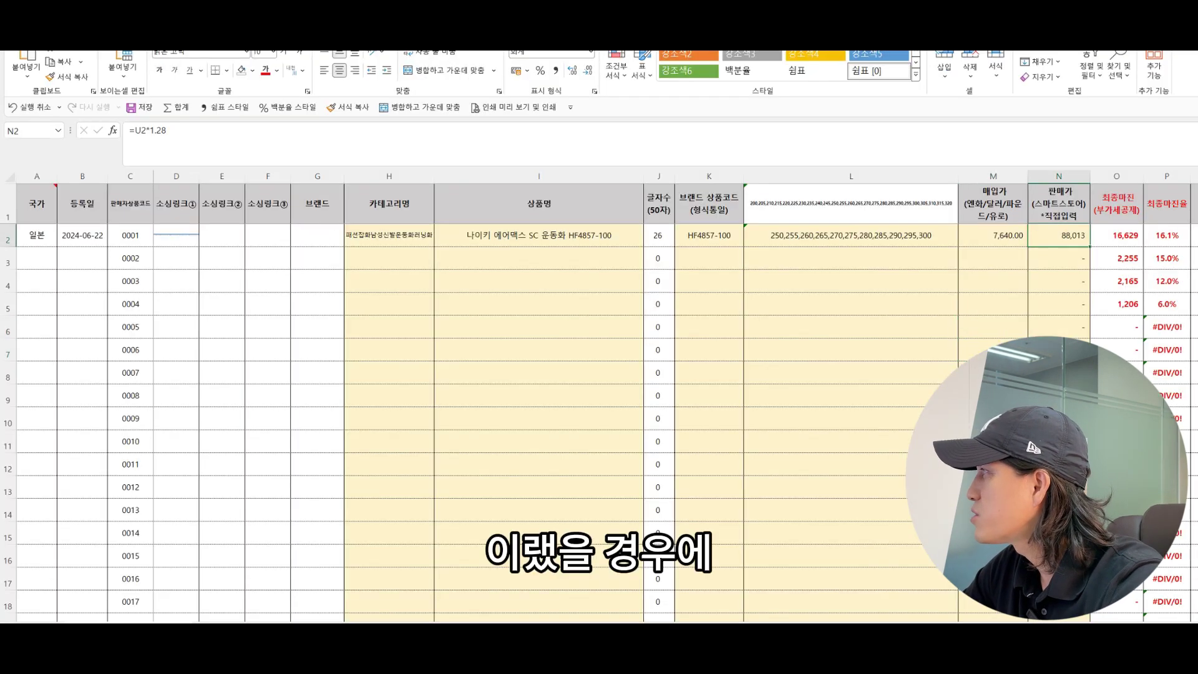
key(Right)
key(Right)
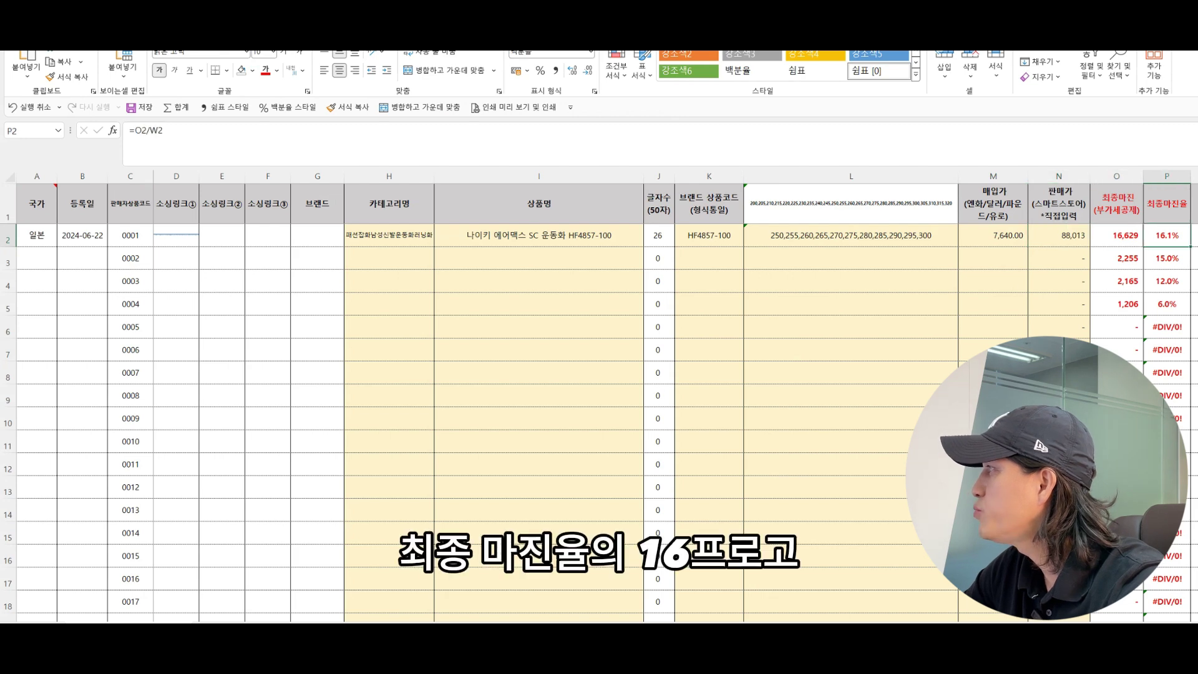
key(Left)
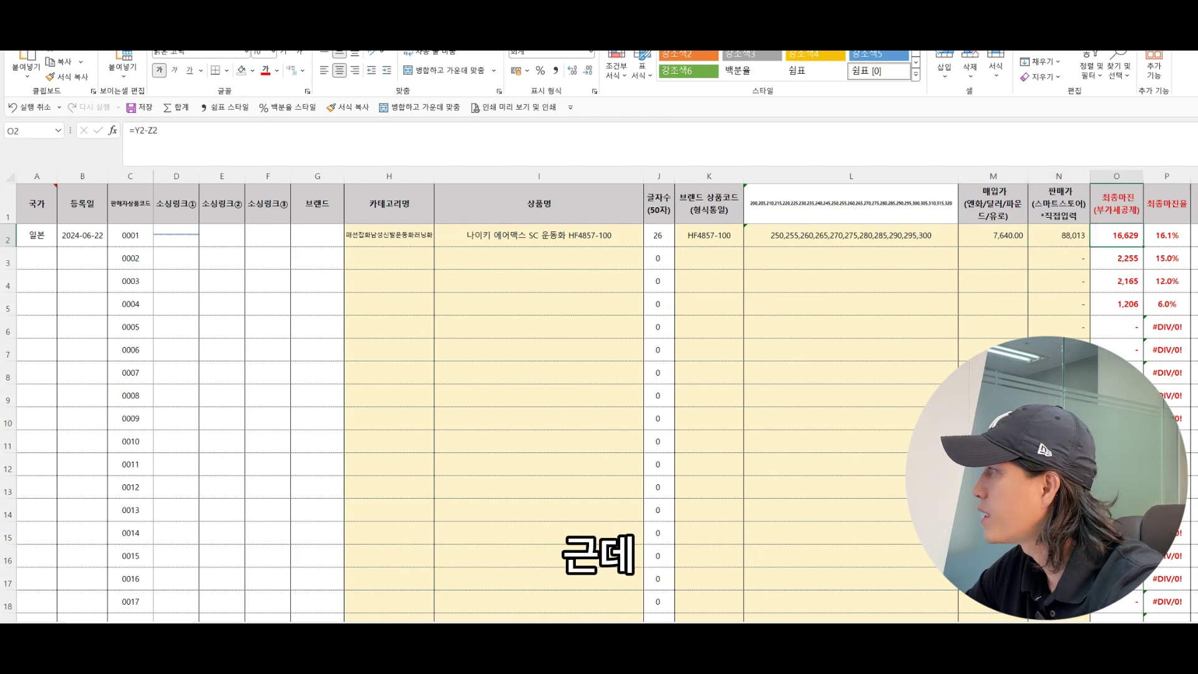
key(Left)
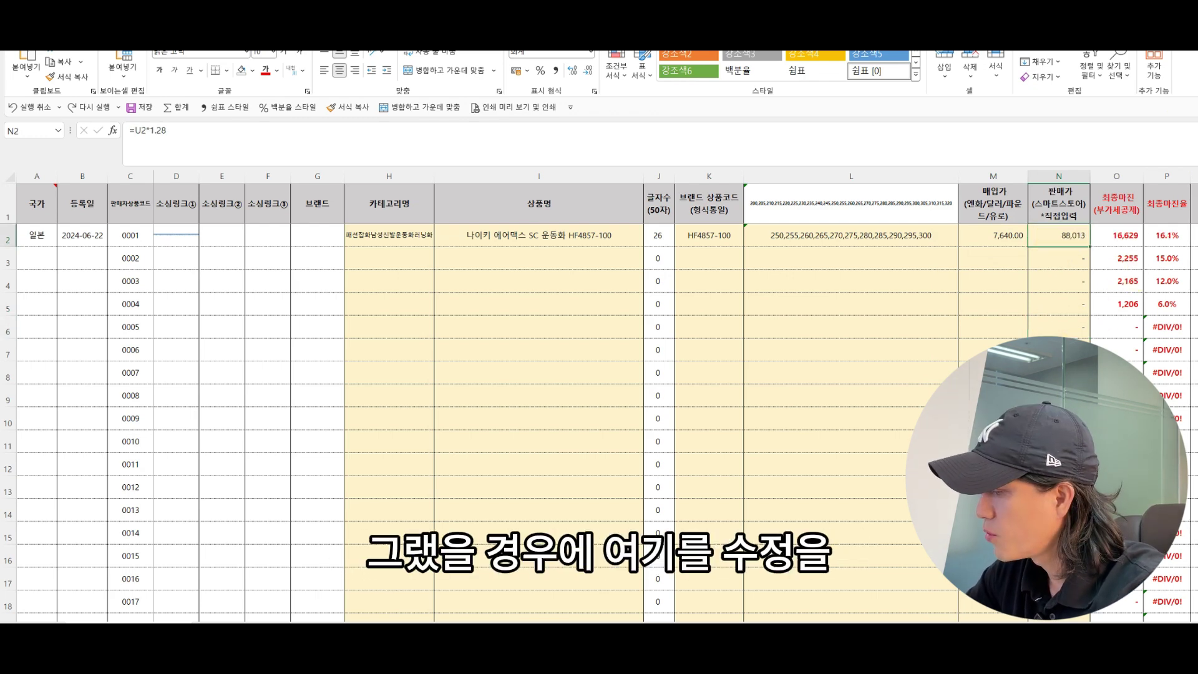
text(92800)
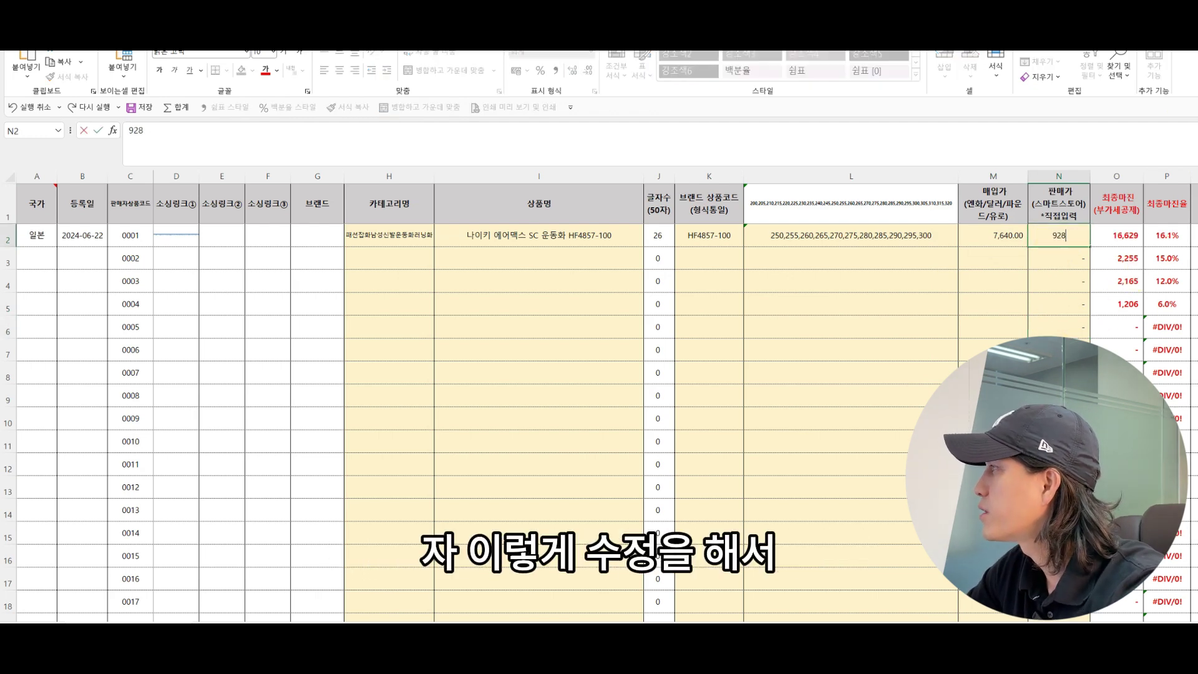
key(Return)
Review the entries of product 0001 from the selling price back to the category name.
key(Up)
key(Left)
key(Left)
key(Left)
key(Left)
key(Left)
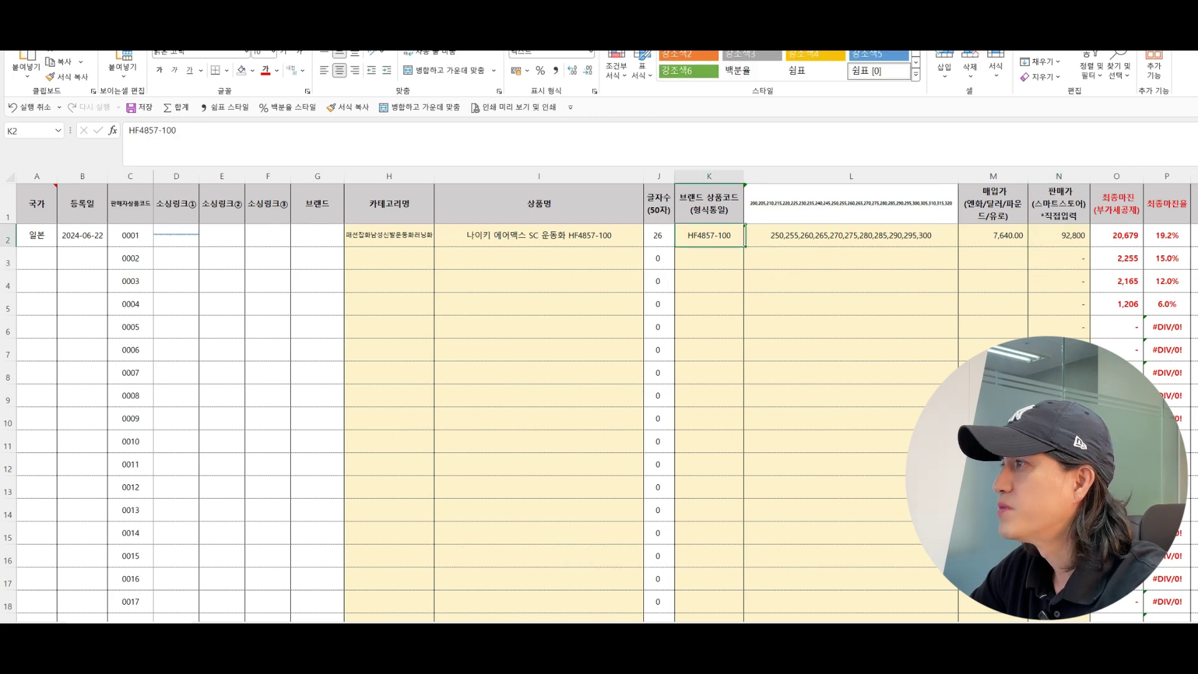
key(Right)
key(Left)
key(Left)
key(Left)
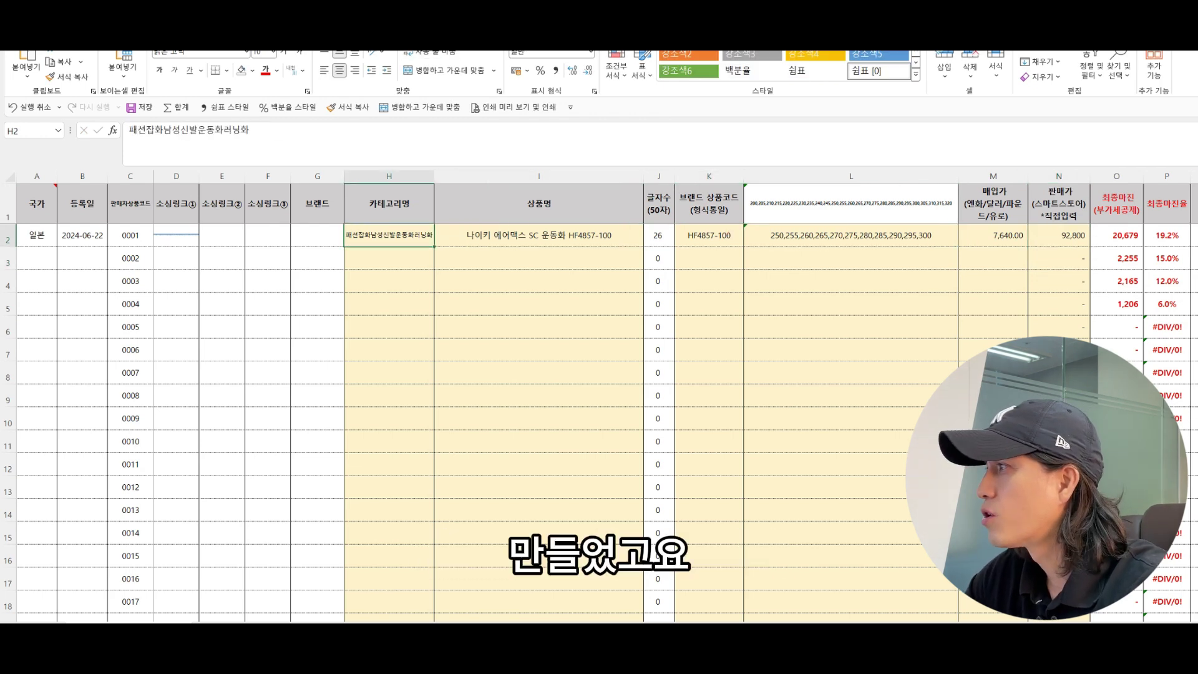
key(Left)
Switch to the shoe's product page and collect its images with the Download Current Tab image downloader.
click(526, 368)
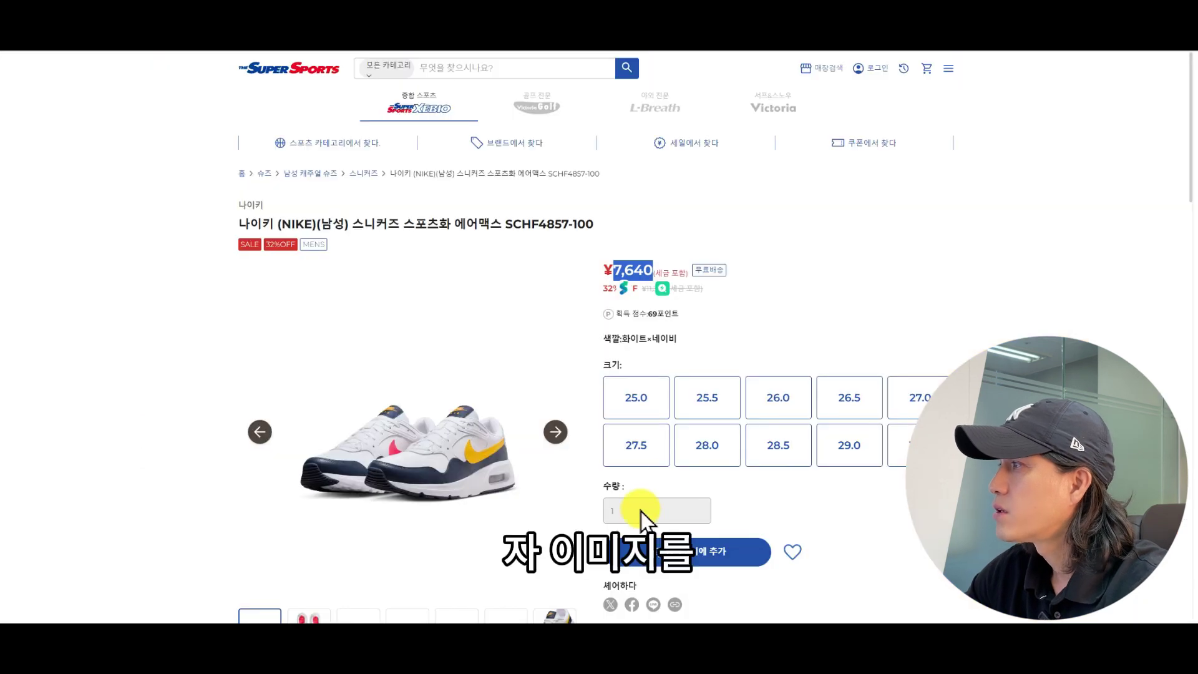
scroll(634, 508, down, 3)
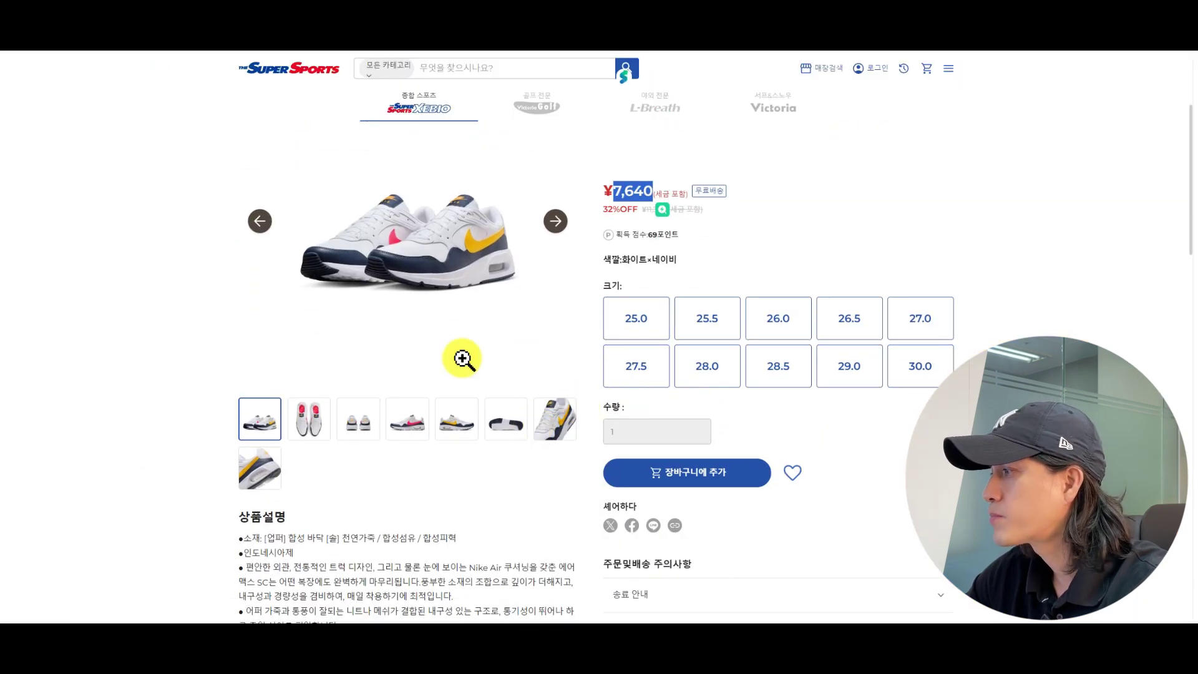
right_click(498, 350)
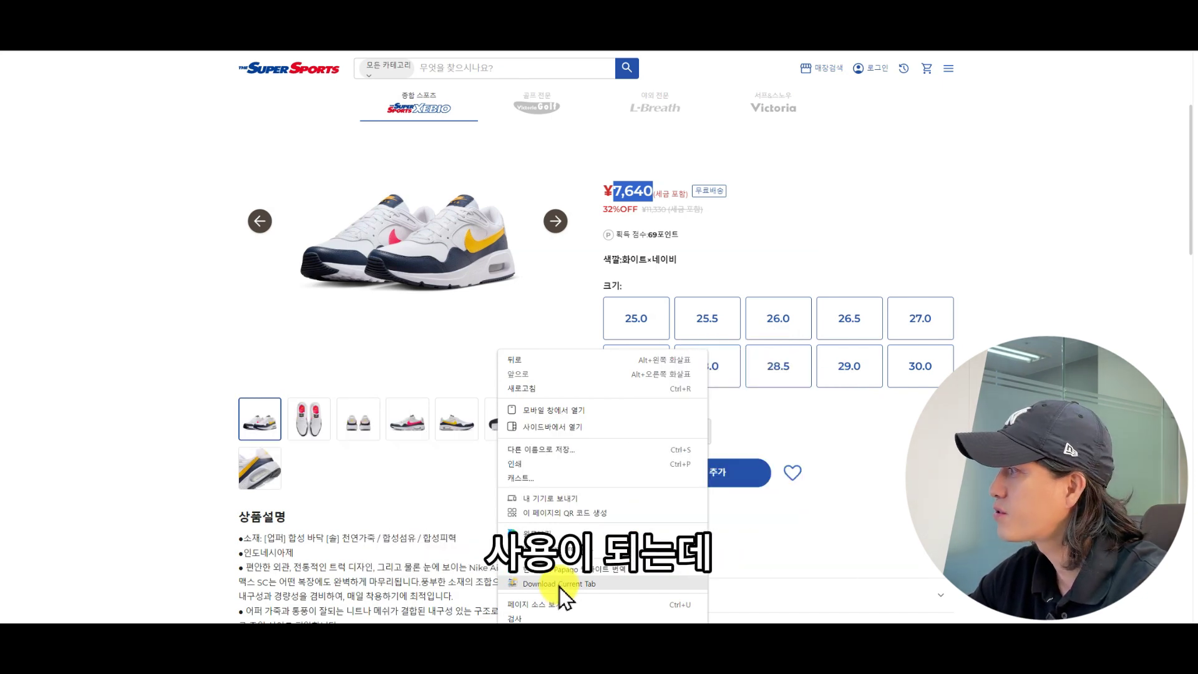
click(888, 473)
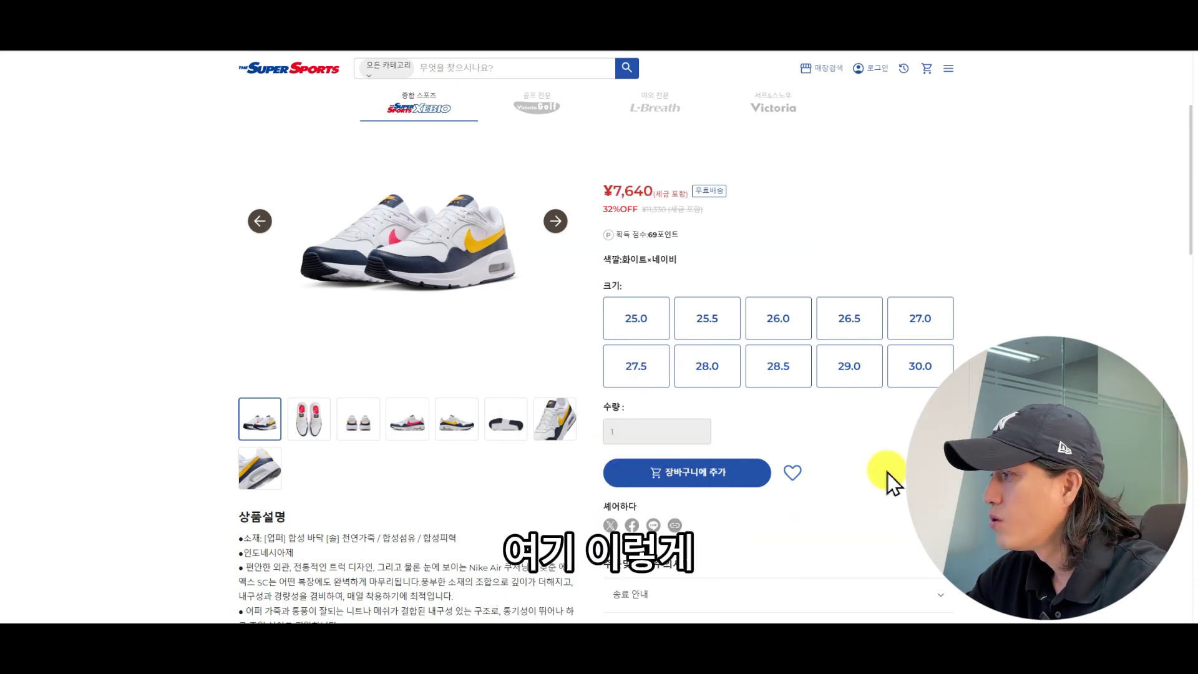
right_click(524, 320)
click(584, 553)
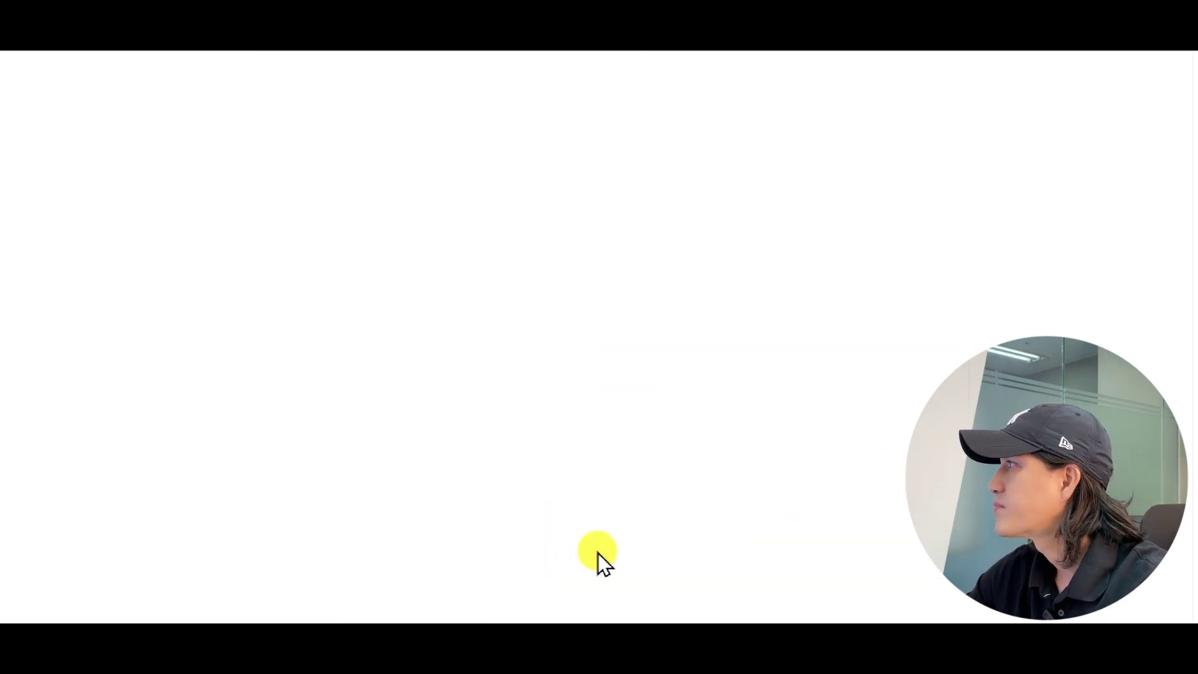
Select only the eight 1000 x 1000 photos of the shoe among the collected images and download them.
click(135, 232)
click(231, 232)
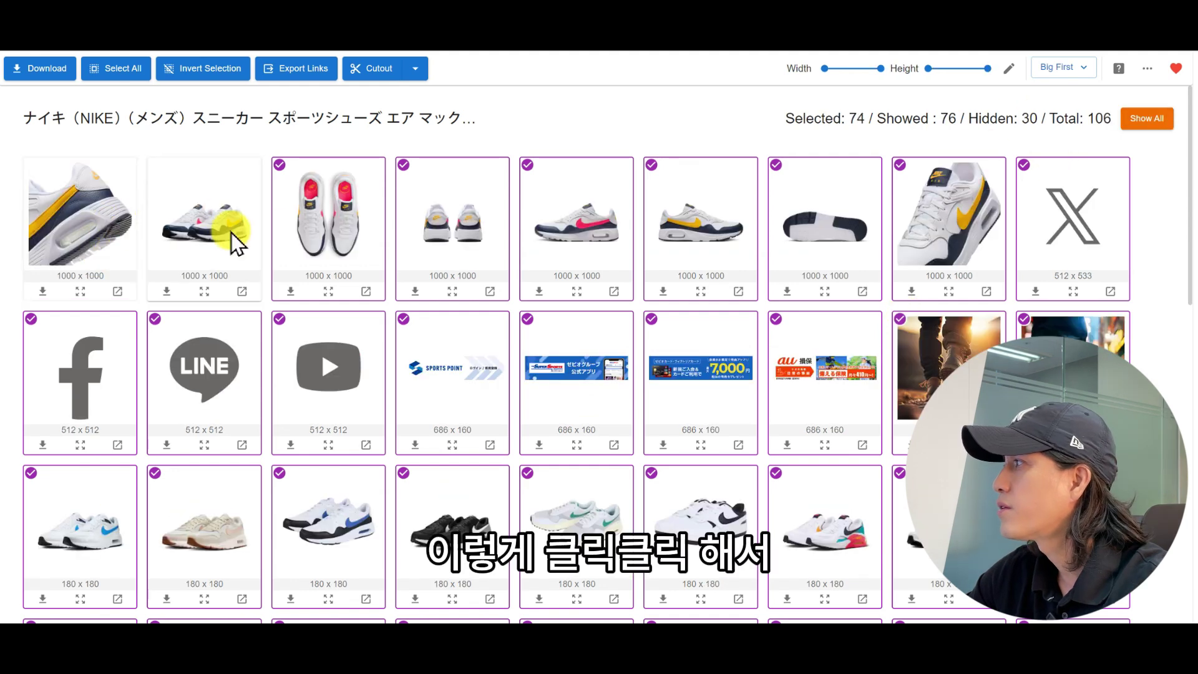
click(331, 229)
click(441, 228)
click(536, 227)
click(624, 226)
click(879, 229)
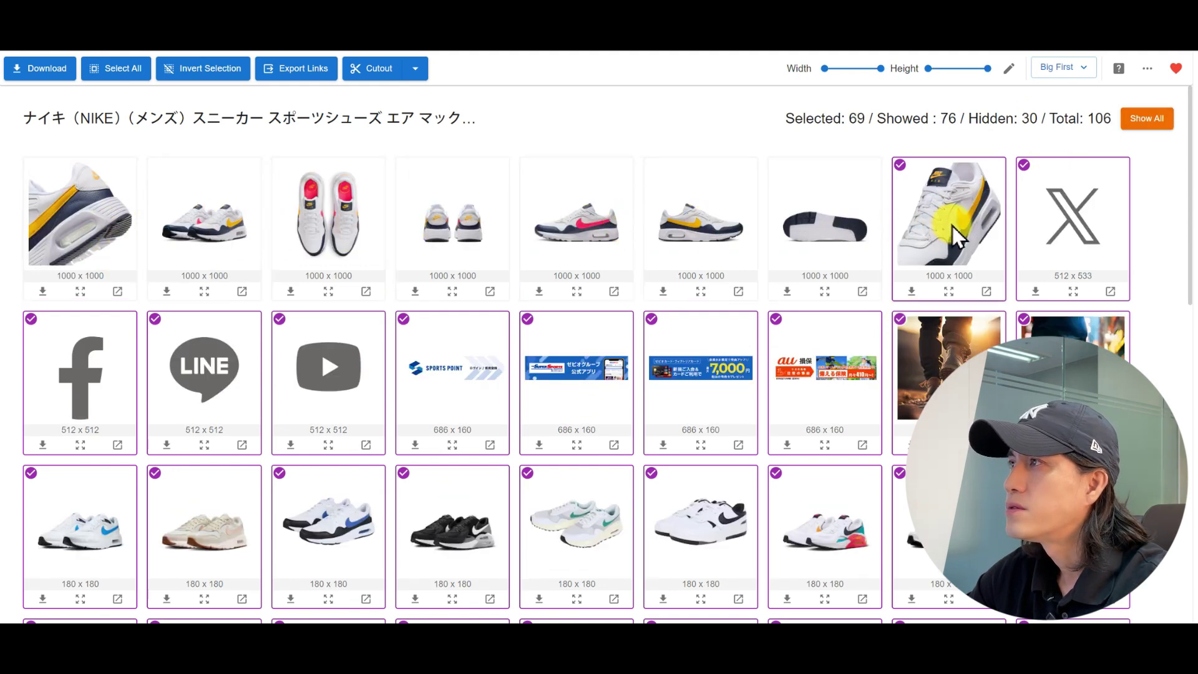
click(952, 226)
click(180, 70)
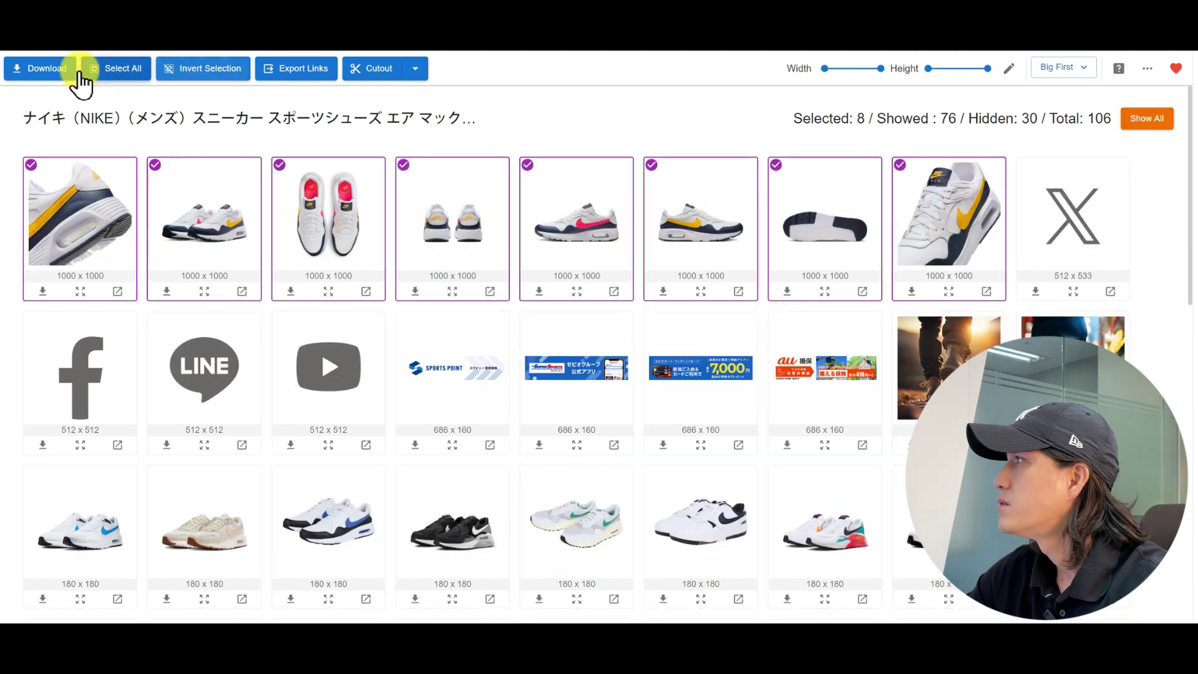
click(62, 68)
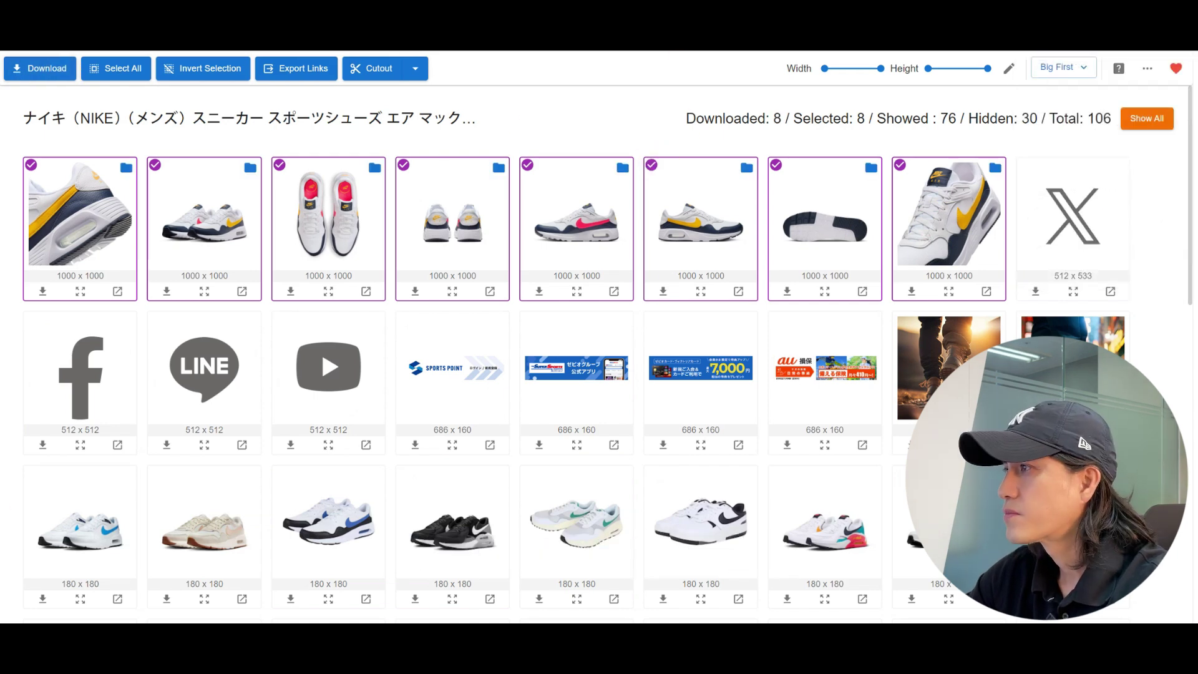
Rename the downloaded image folder with the seller product code 0001 copied from the Excel sheet, and open the folder.
click(310, 360)
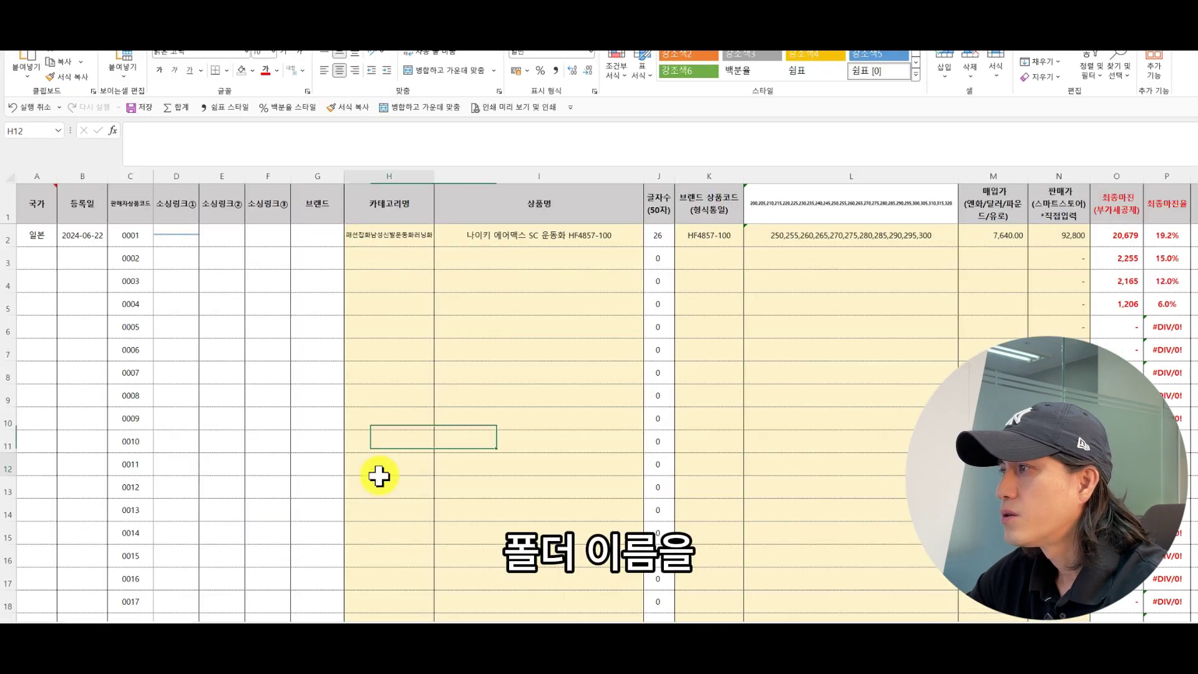
click(128, 236)
key(ctrl+c)
key(alt+Tab)
key(F2)
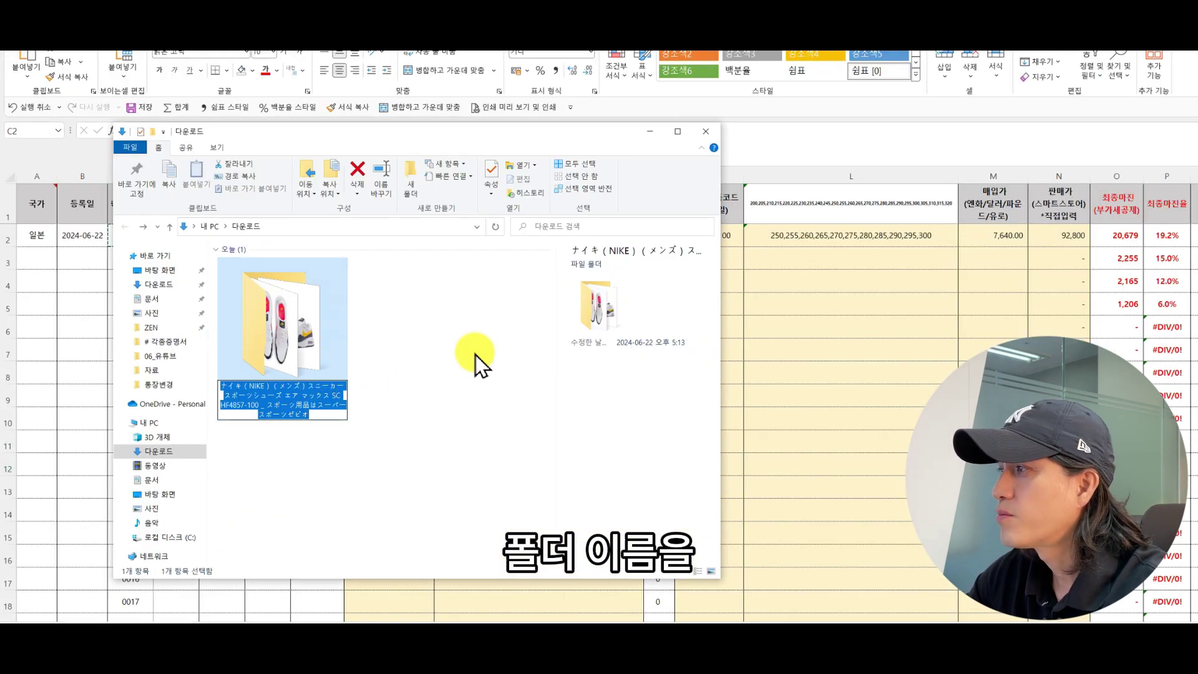
key(ctrl+v)
key(Return)
click(369, 411)
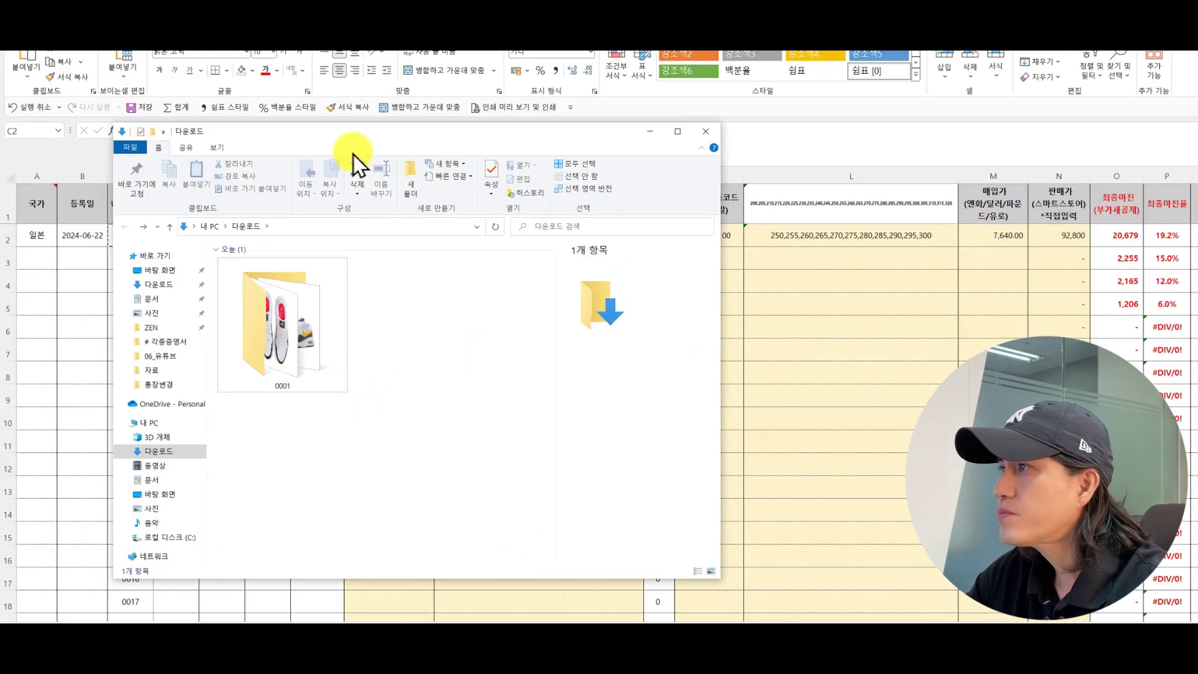
drag(355, 134, 492, 129)
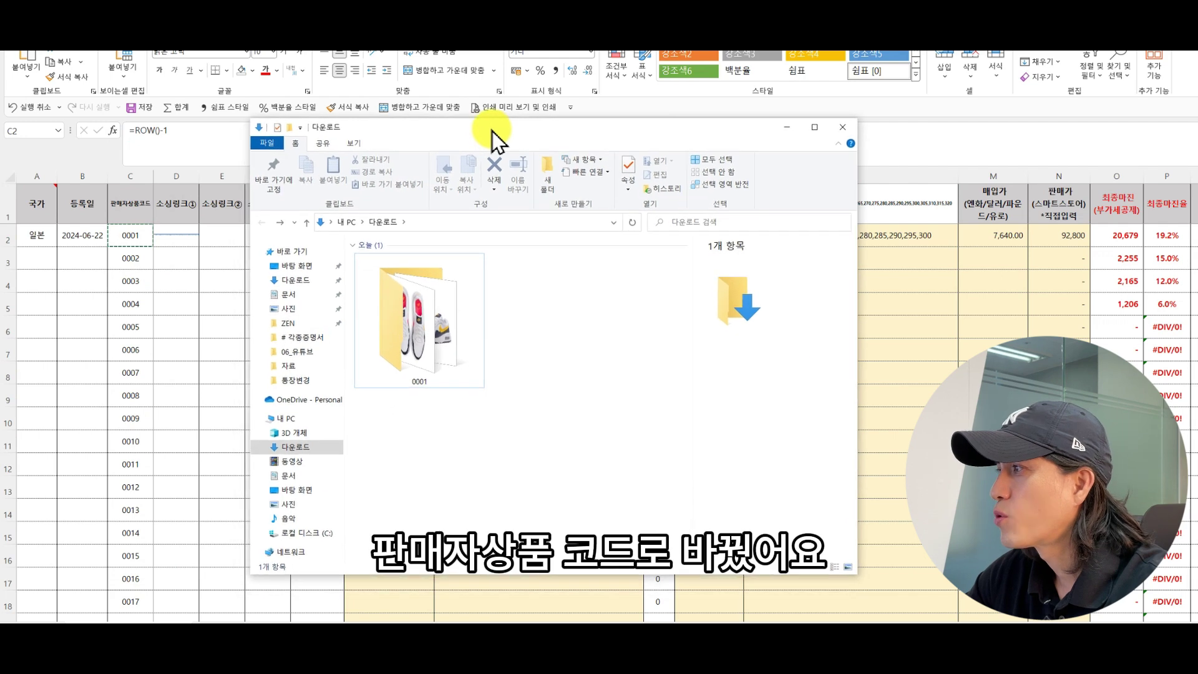
double_click(399, 365)
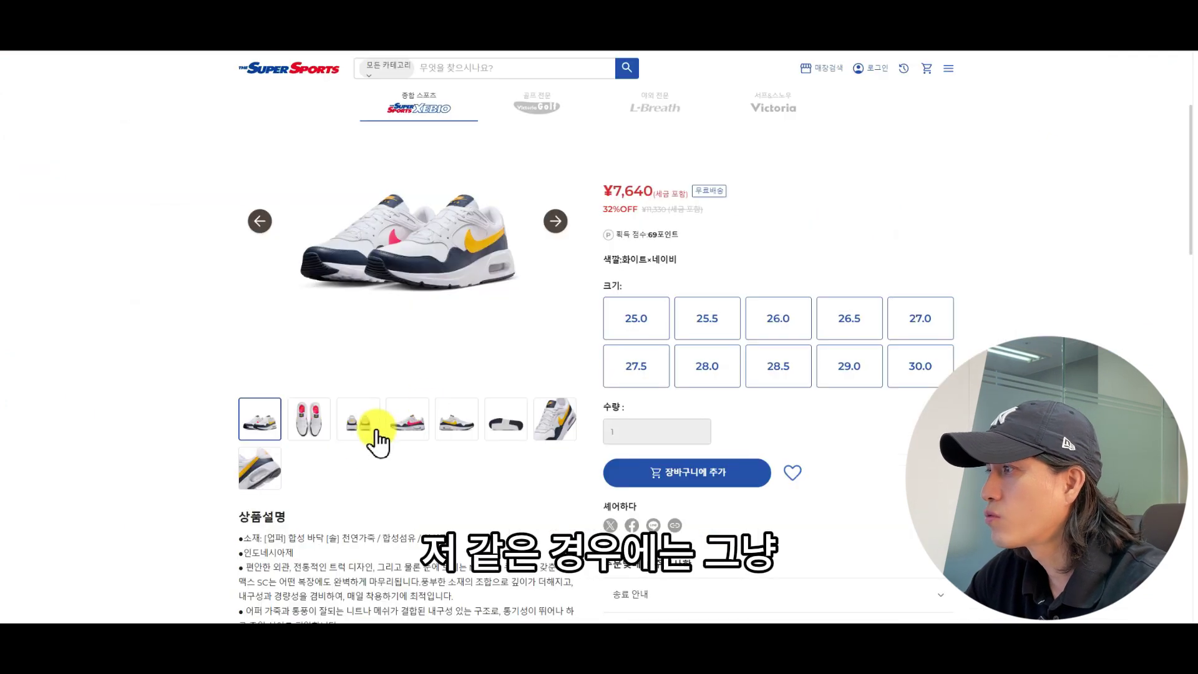
Save the eight shoe photos individually from the thumbnails on the product page.
right_click(260, 426)
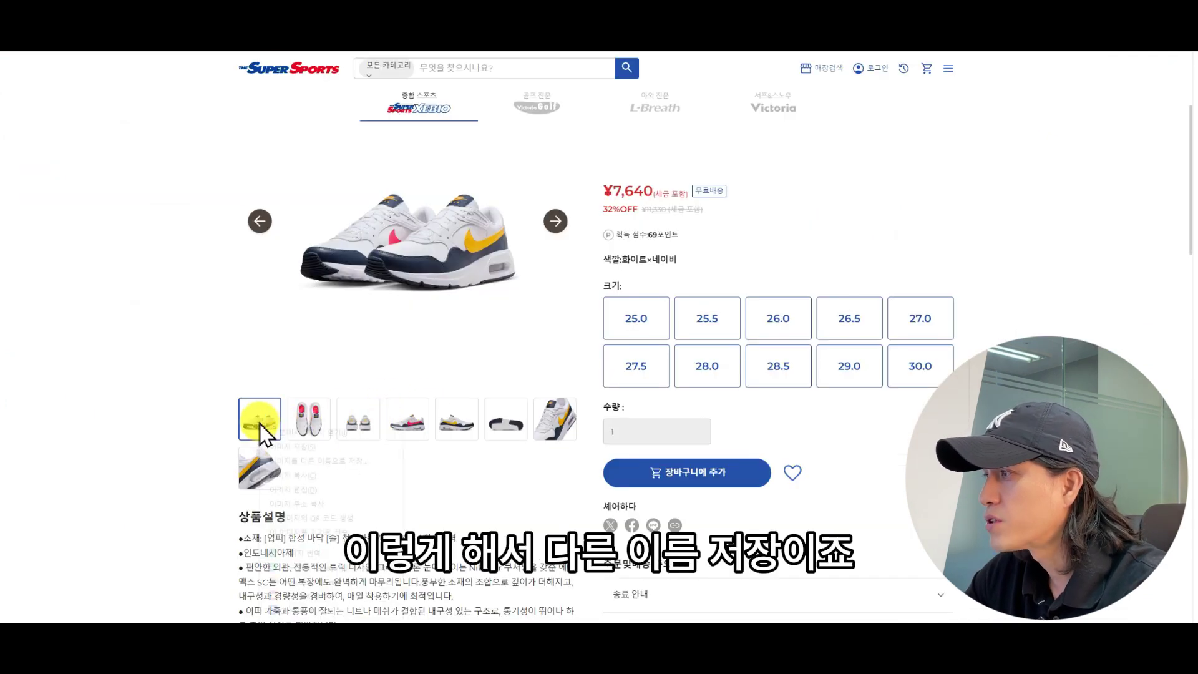
key(Escape)
right_click(303, 422)
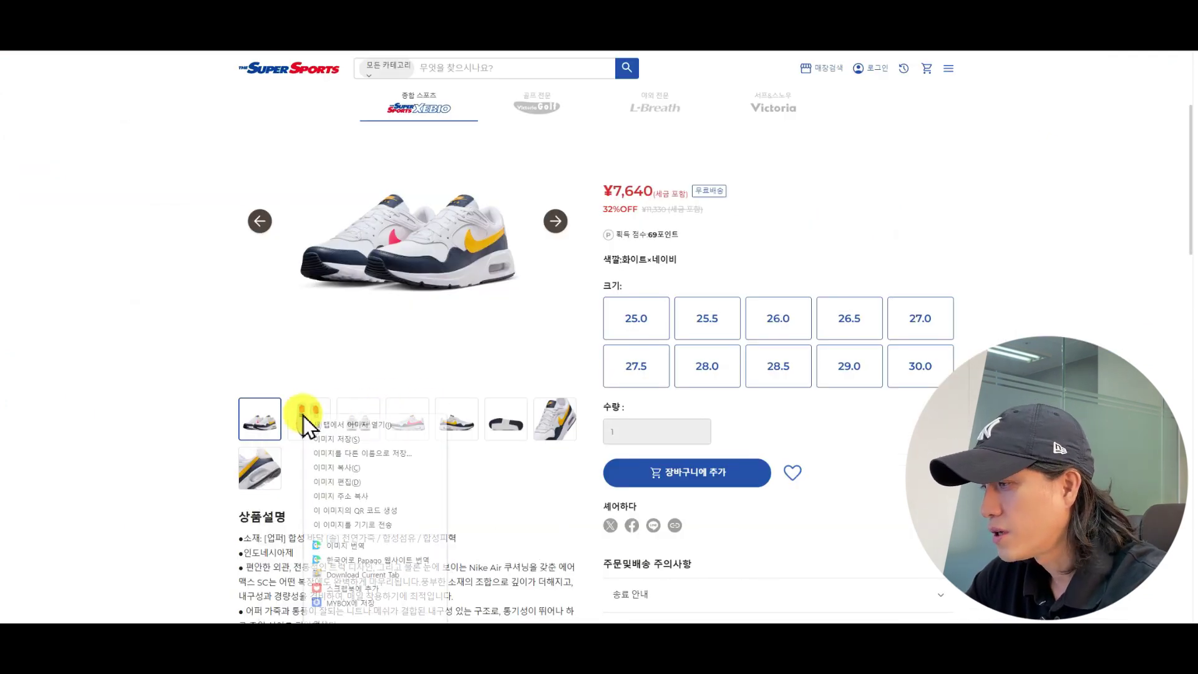
key(Escape)
right_click(358, 423)
right_click(403, 420)
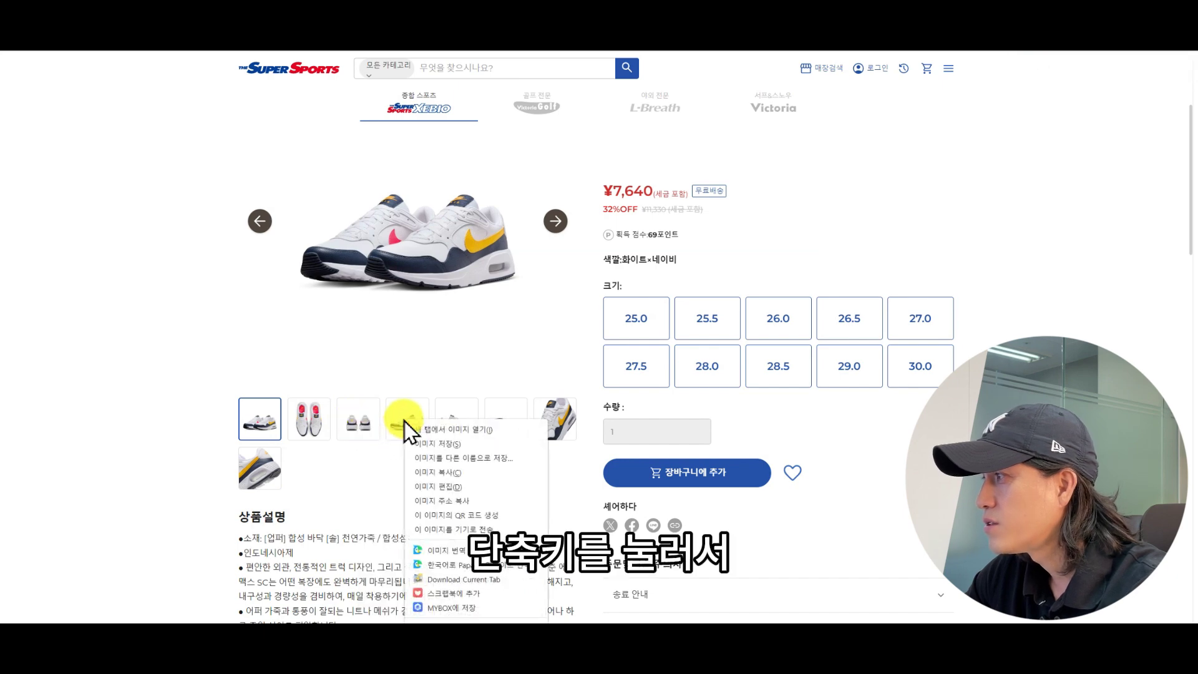
key(v)
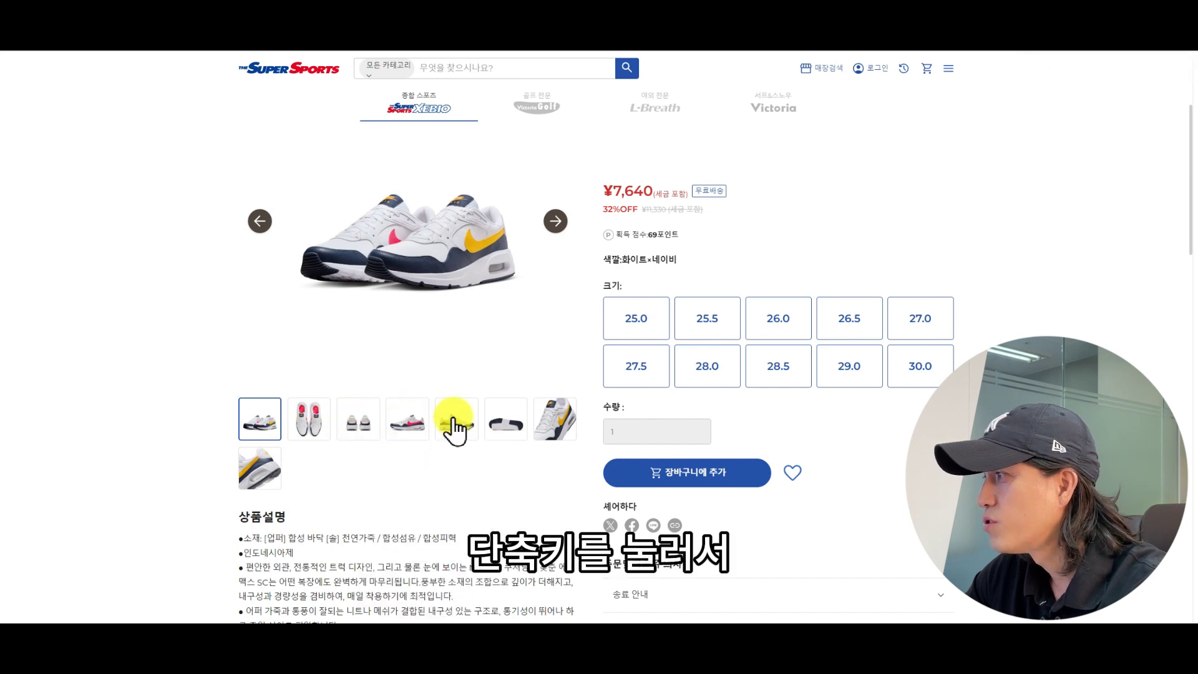
right_click(543, 417)
key(v)
Go back to the Downloads folder in File Explorer and delete the existing 0001 folder.
click(498, 658)
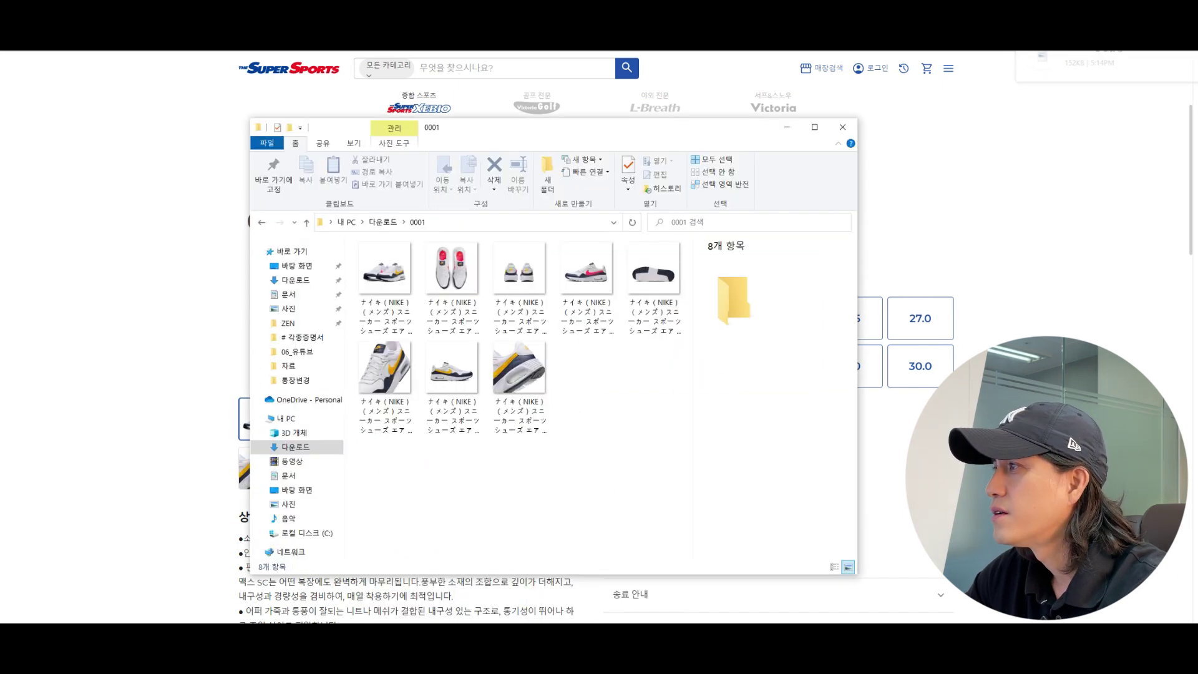
click(307, 225)
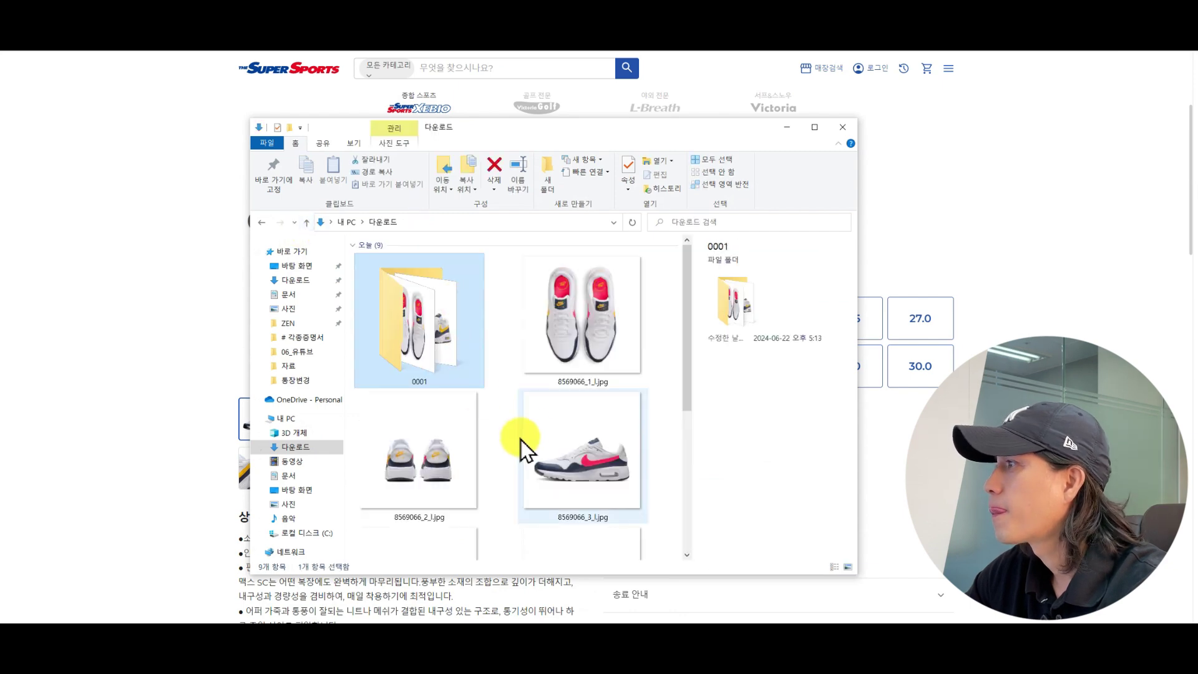
click(815, 127)
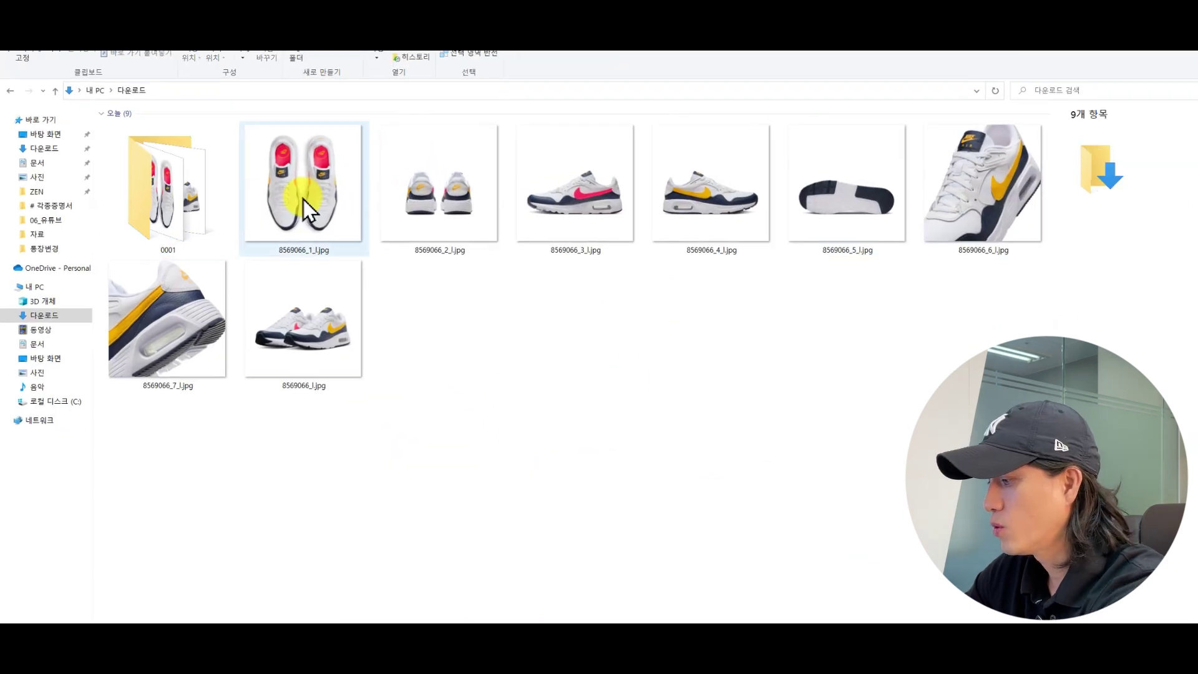
click(193, 218)
key(Delete)
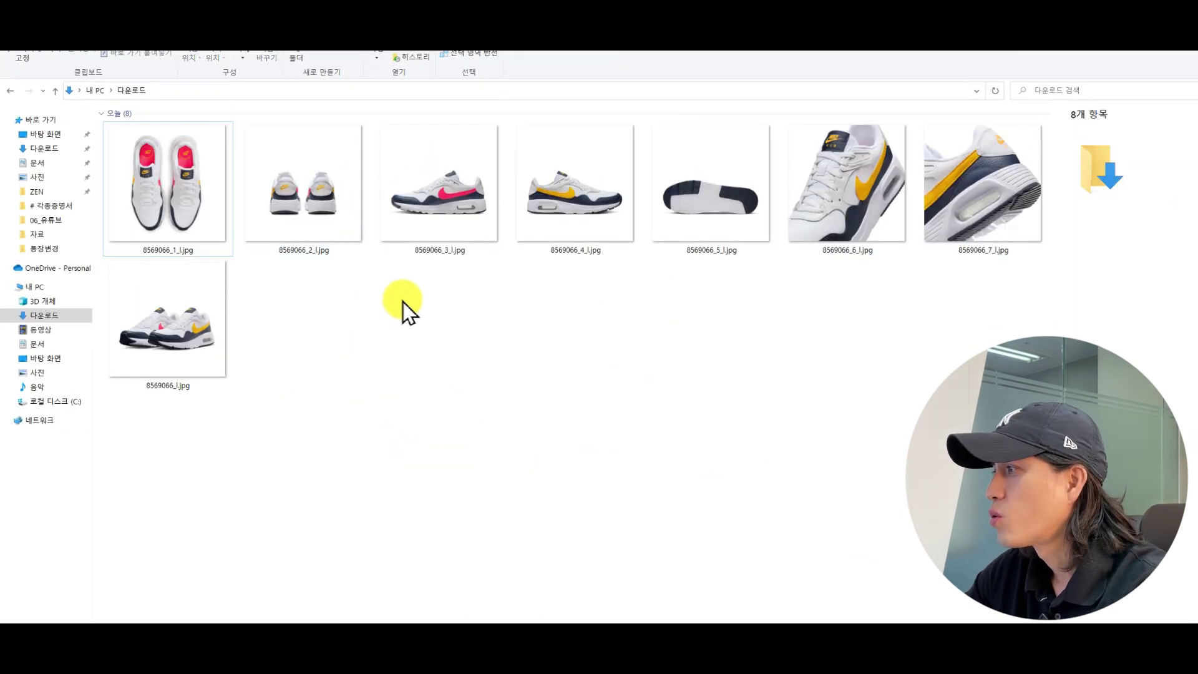
Create a new folder named 0001 in Downloads.
right_click(403, 300)
mouse_move(477, 477)
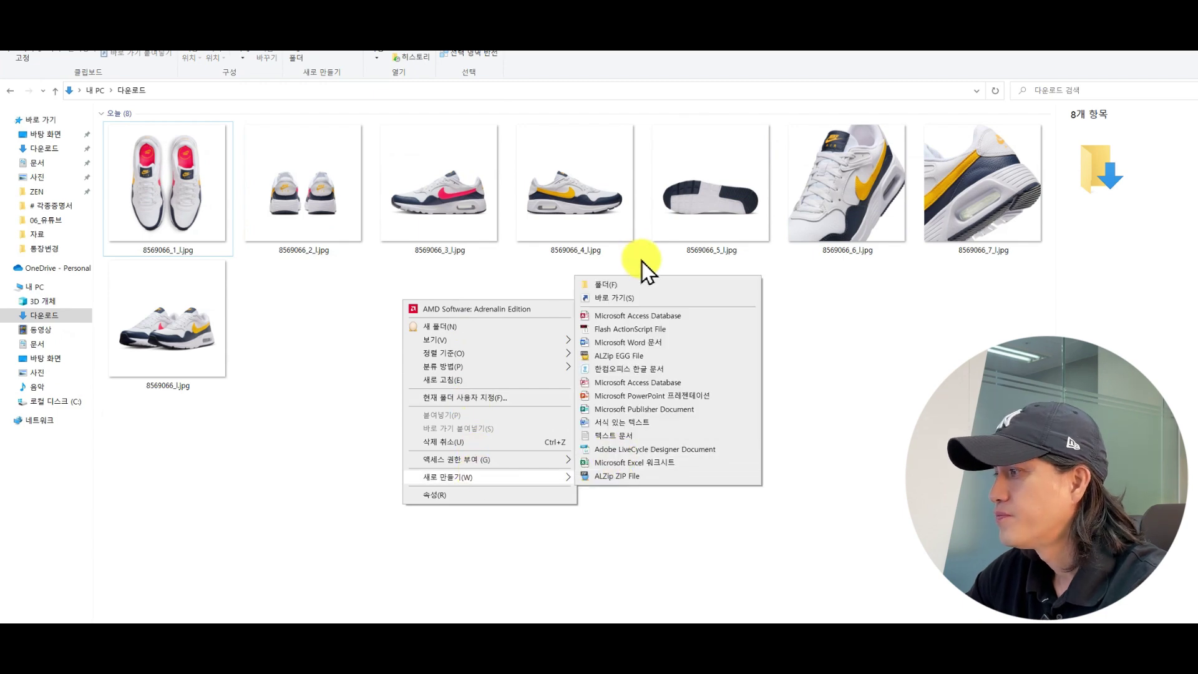
click(624, 285)
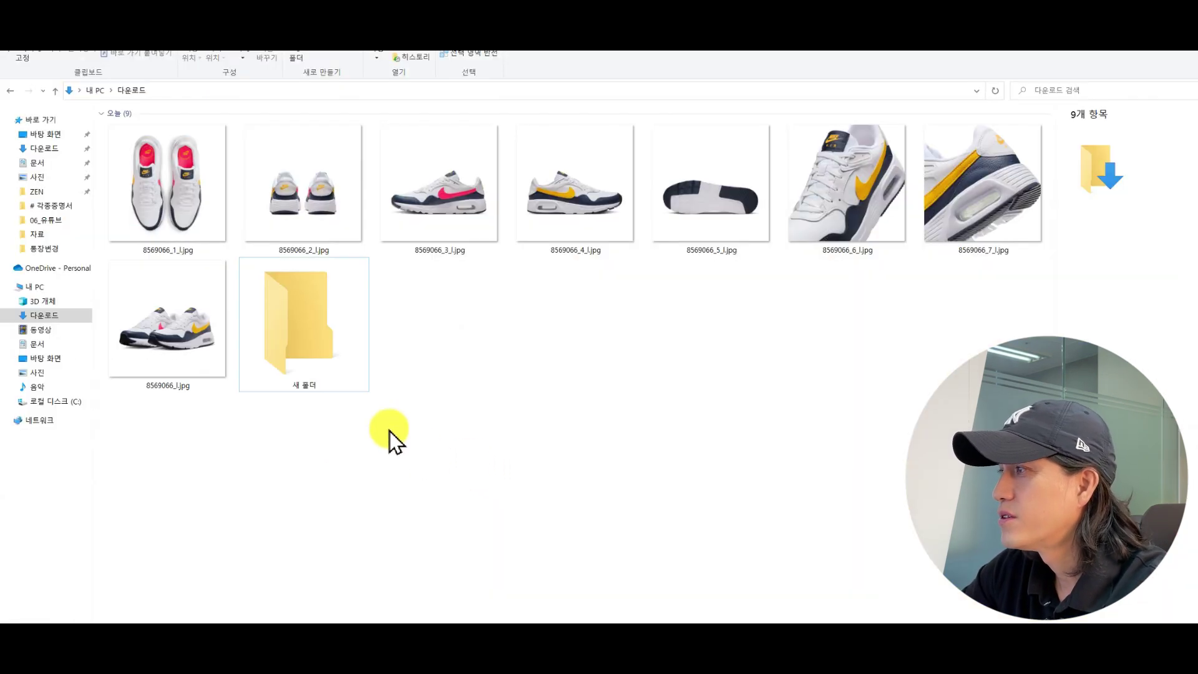
click(334, 368)
key(F2)
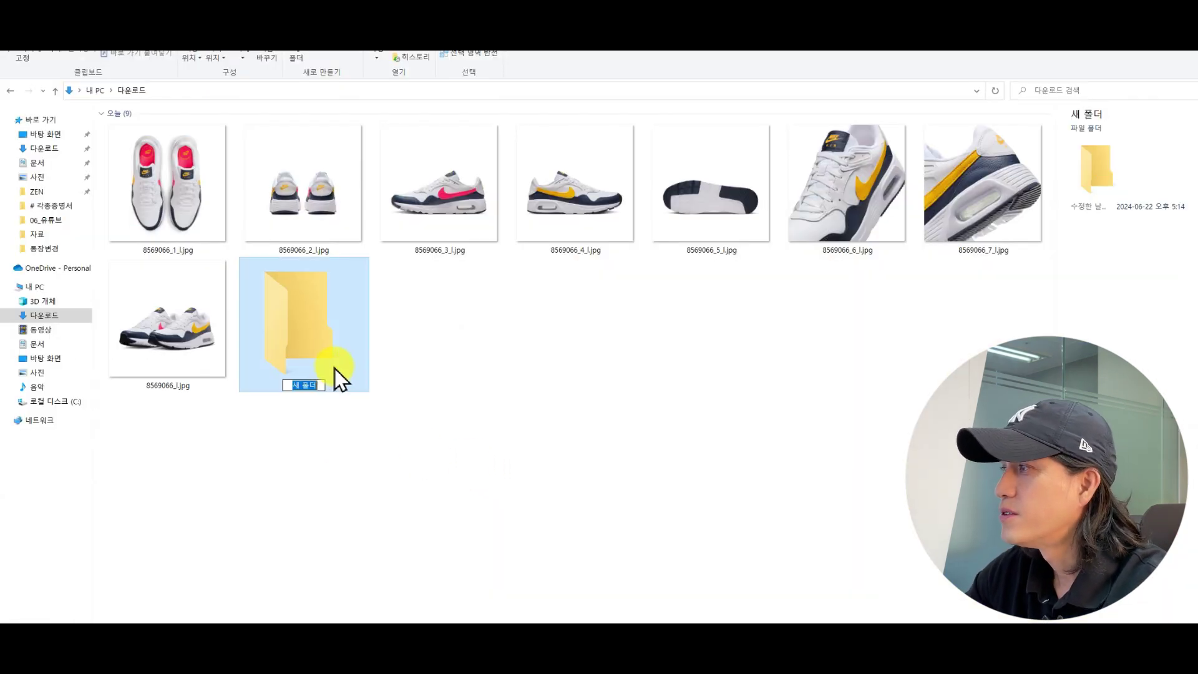
text(0001)
key(Return)
Move all eight saved shoe images into the 0001 folder and compare with the seller product codes in the sheet.
click(170, 200)
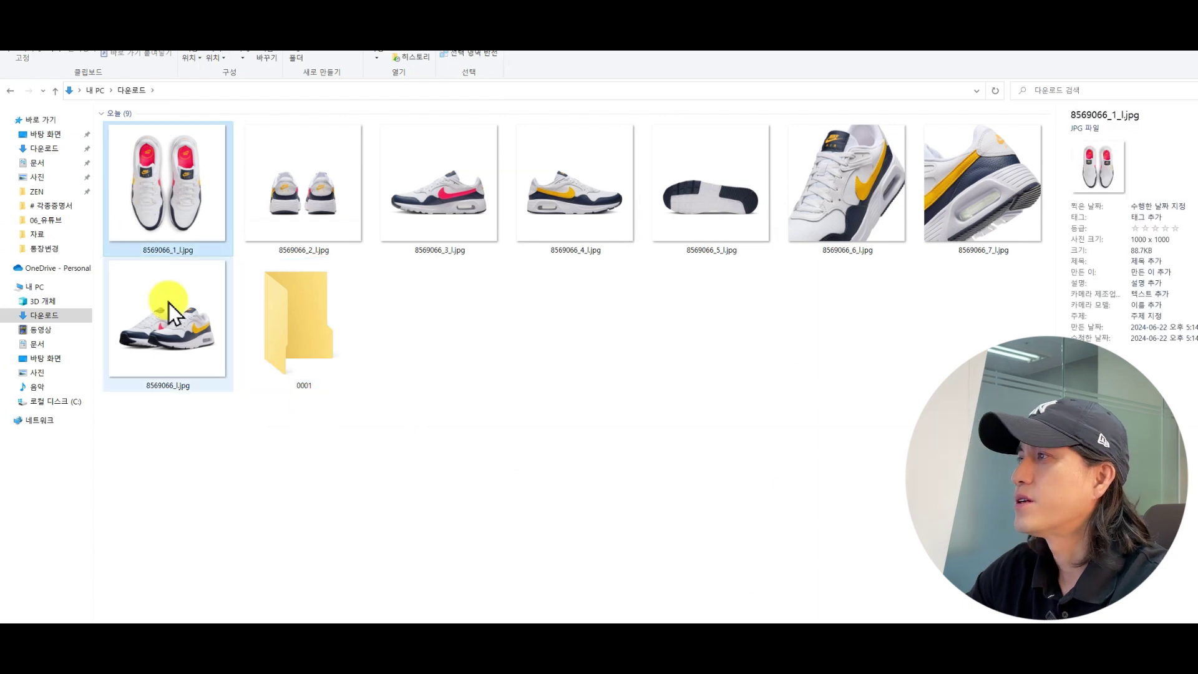
shift+click(169, 306)
drag(169, 306, 281, 331)
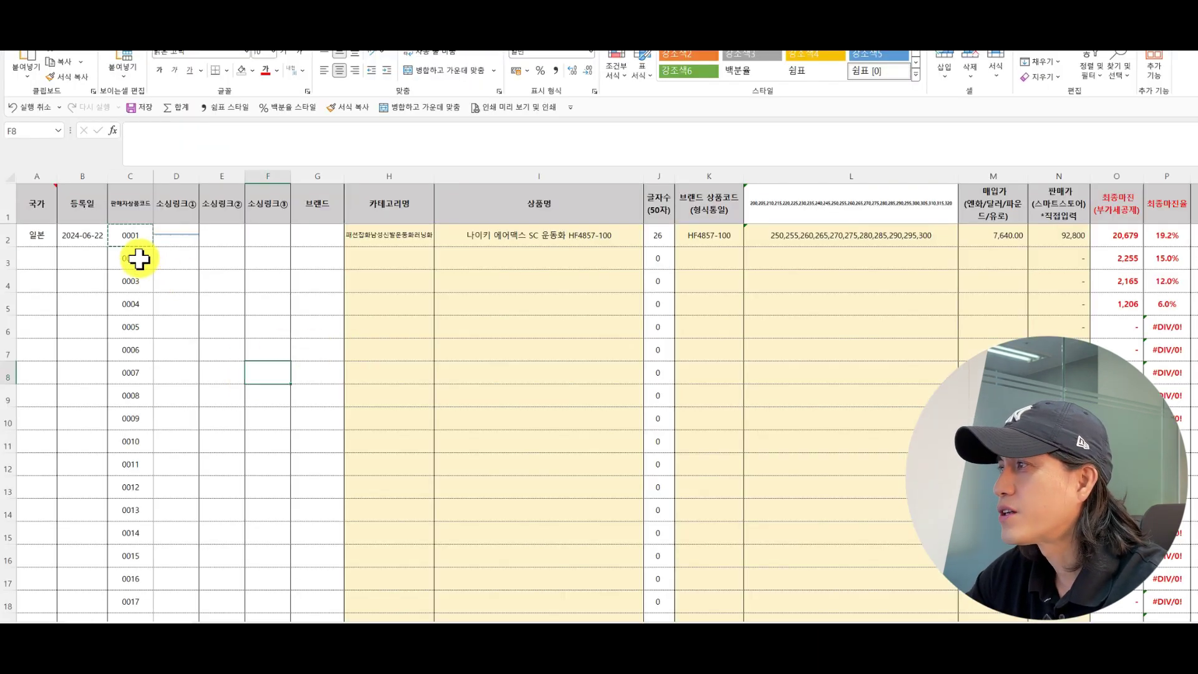
drag(139, 259, 136, 415)
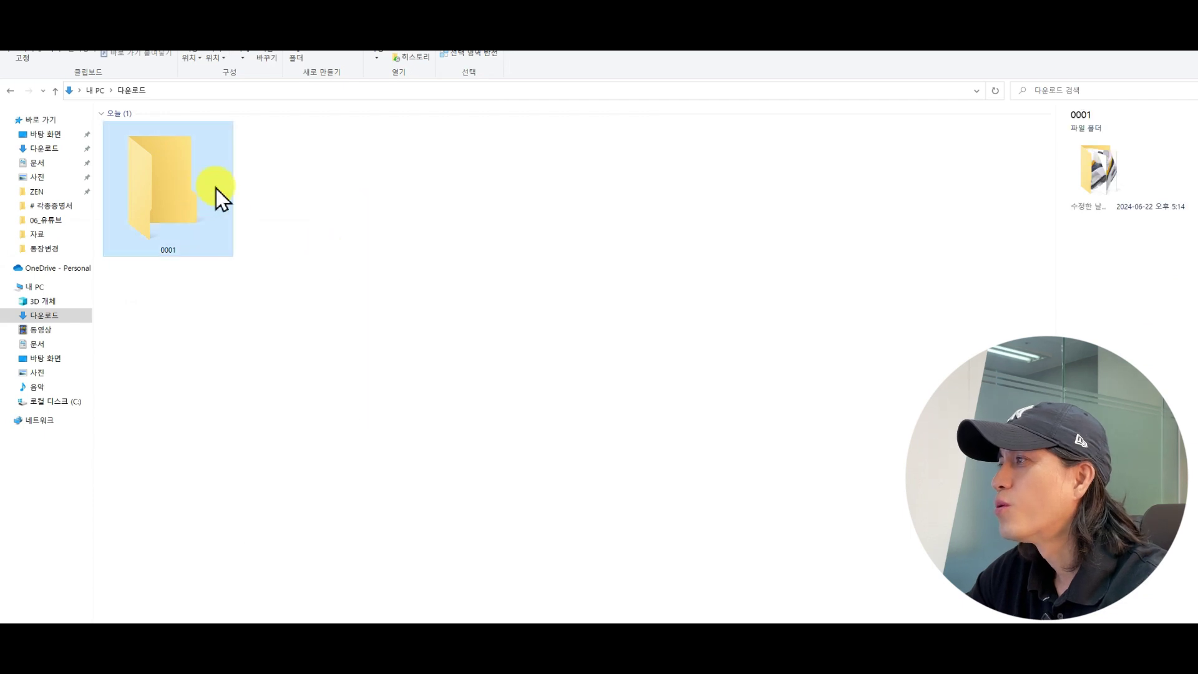
ctrl+drag(216, 188, 389, 235)
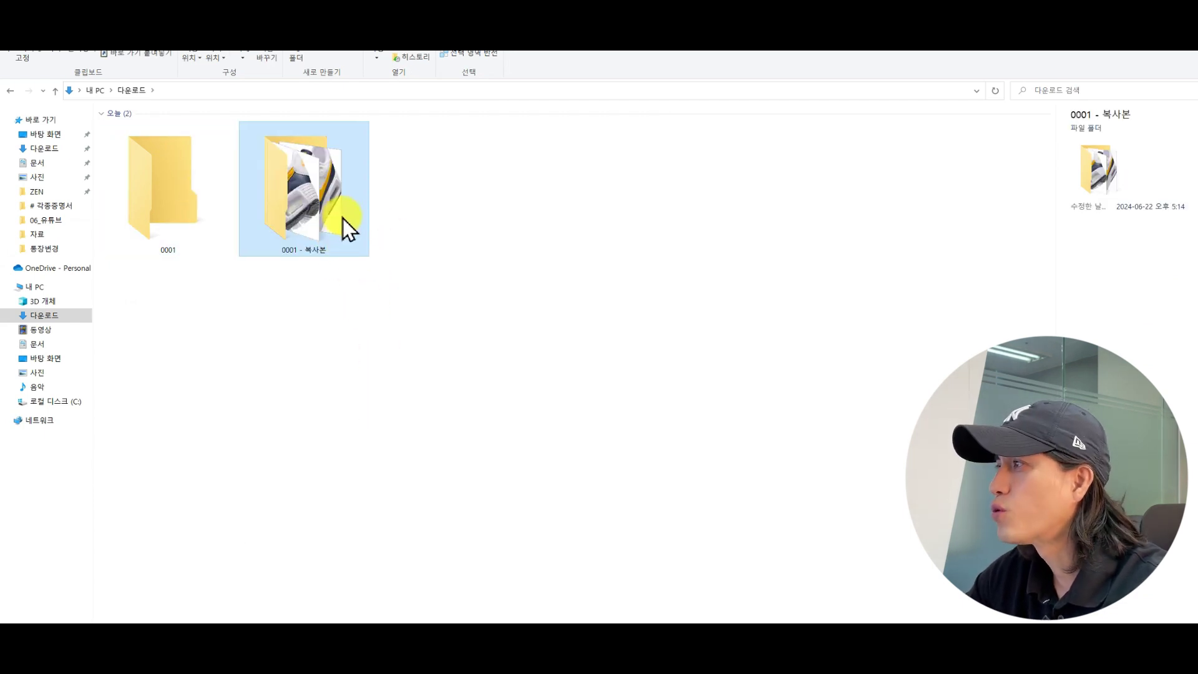
key(Delete)
right_click(345, 210)
click(423, 235)
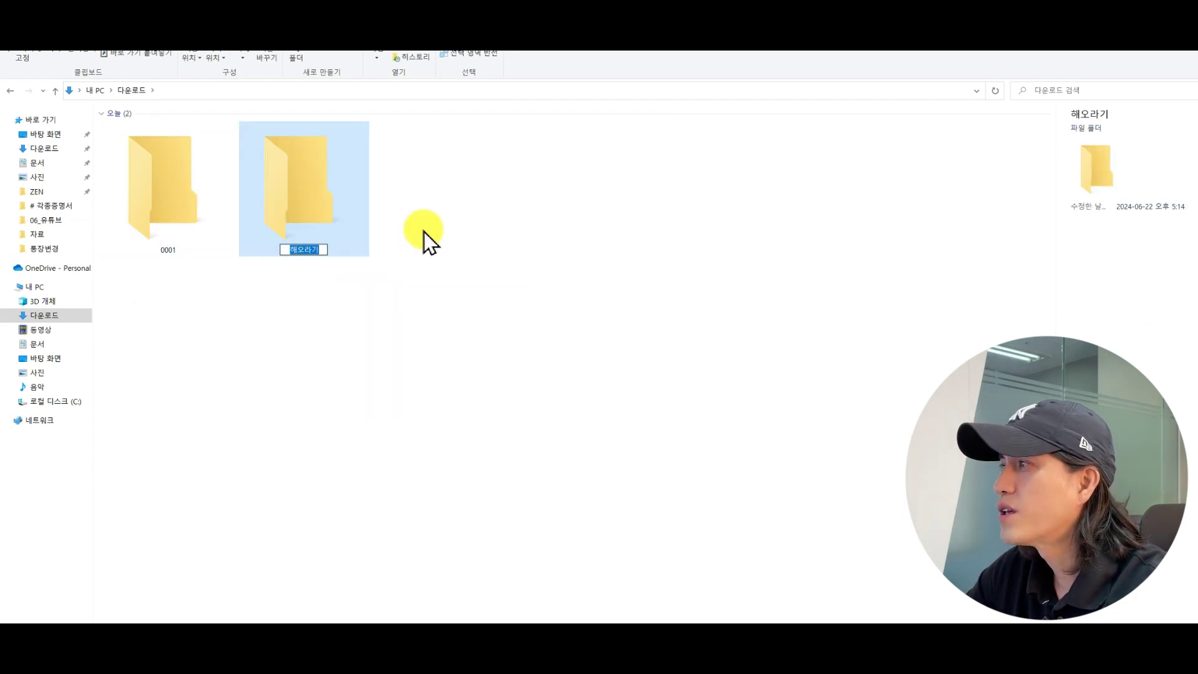
text(0002)
key(Return)
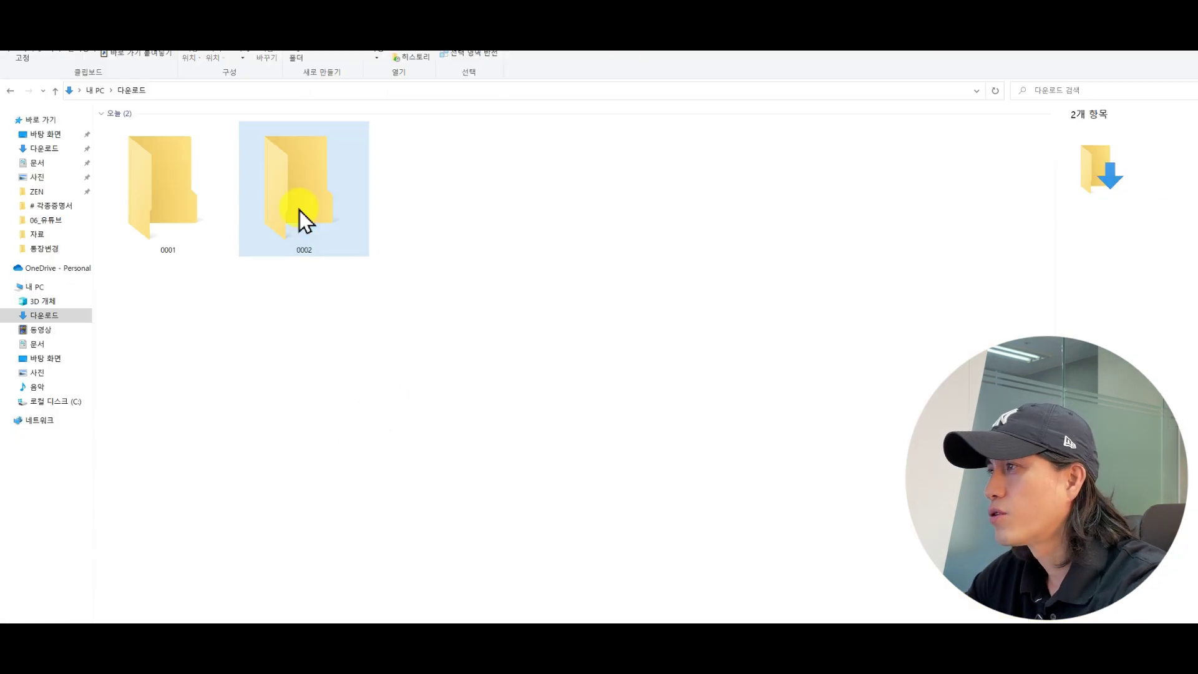
click(298, 214)
key(Delete)
Copy "에어맥스 SCHF4857-100" from the web product title into the Notepad note and separate it as "에어맥스 SC HF4857-100".
double_click(211, 216)
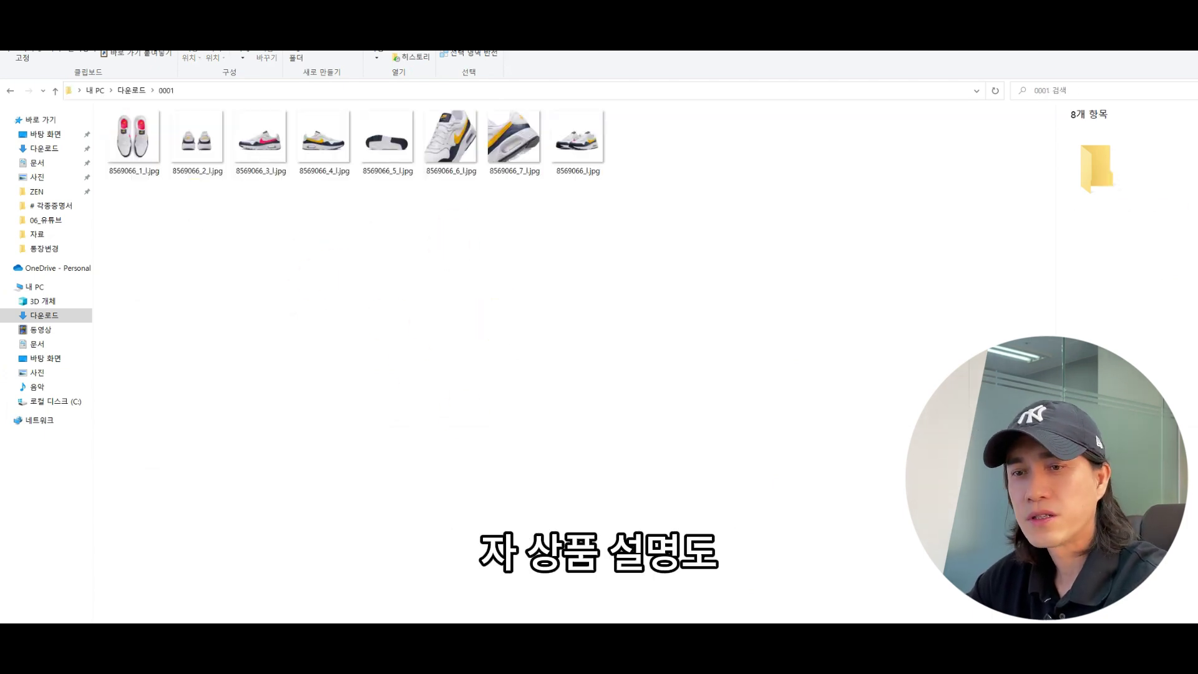
click(247, 649)
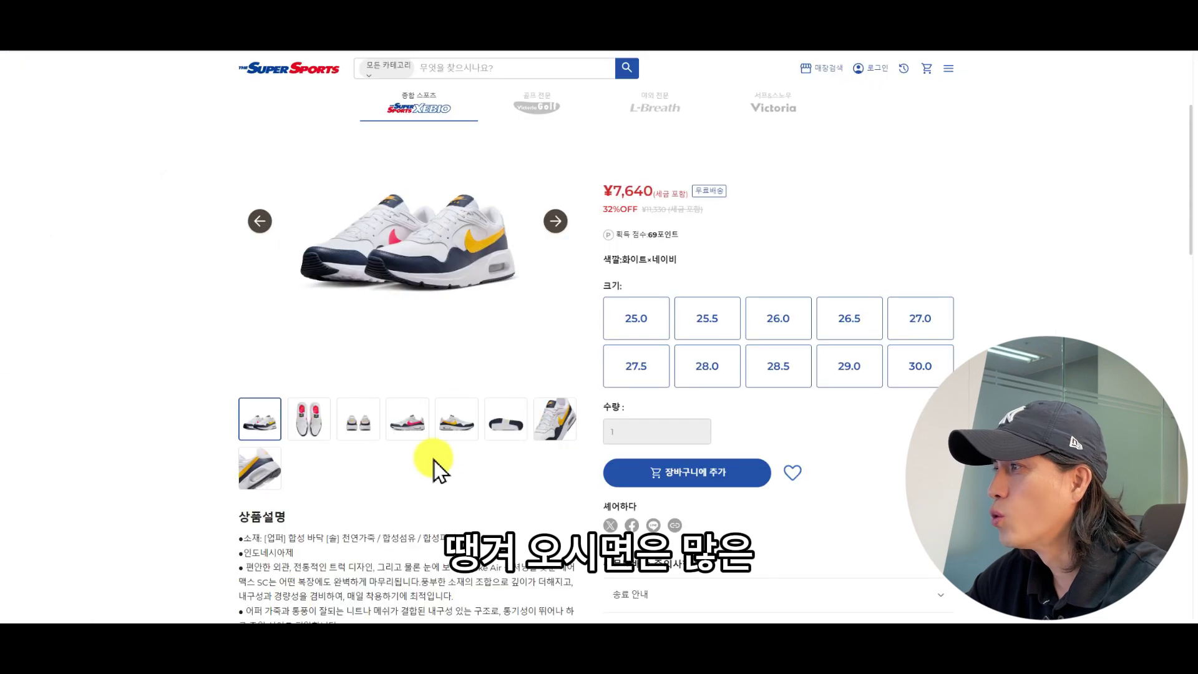
scroll(412, 440, down, 3)
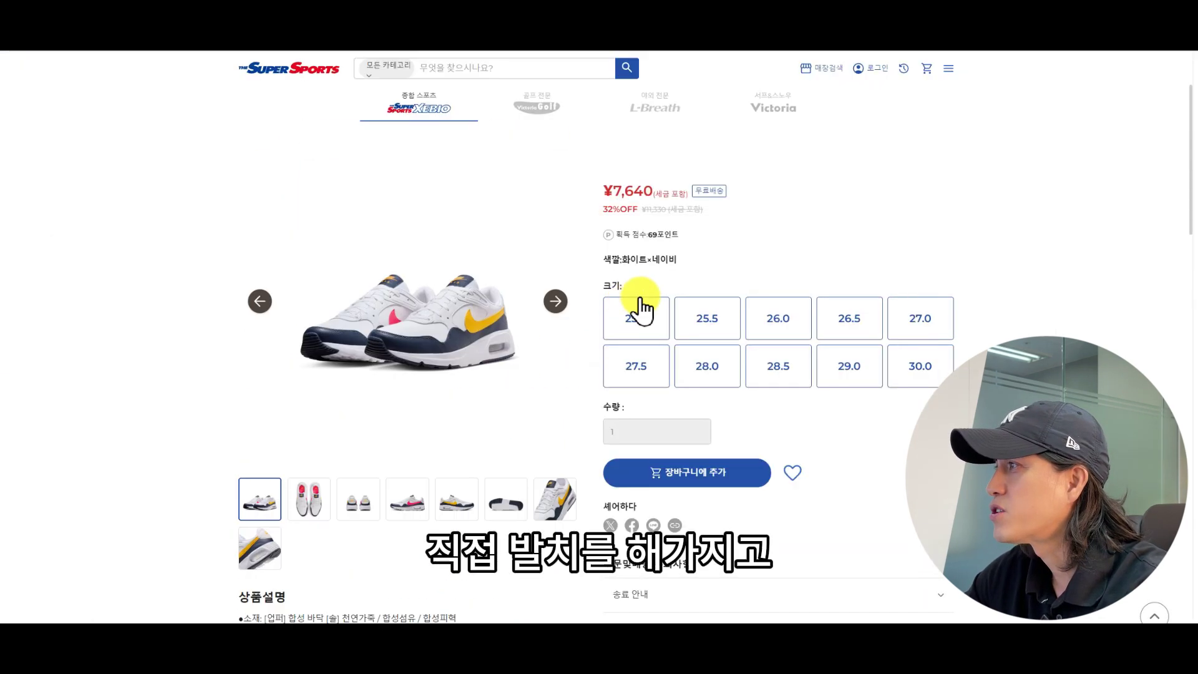
scroll(802, 252, up, 2)
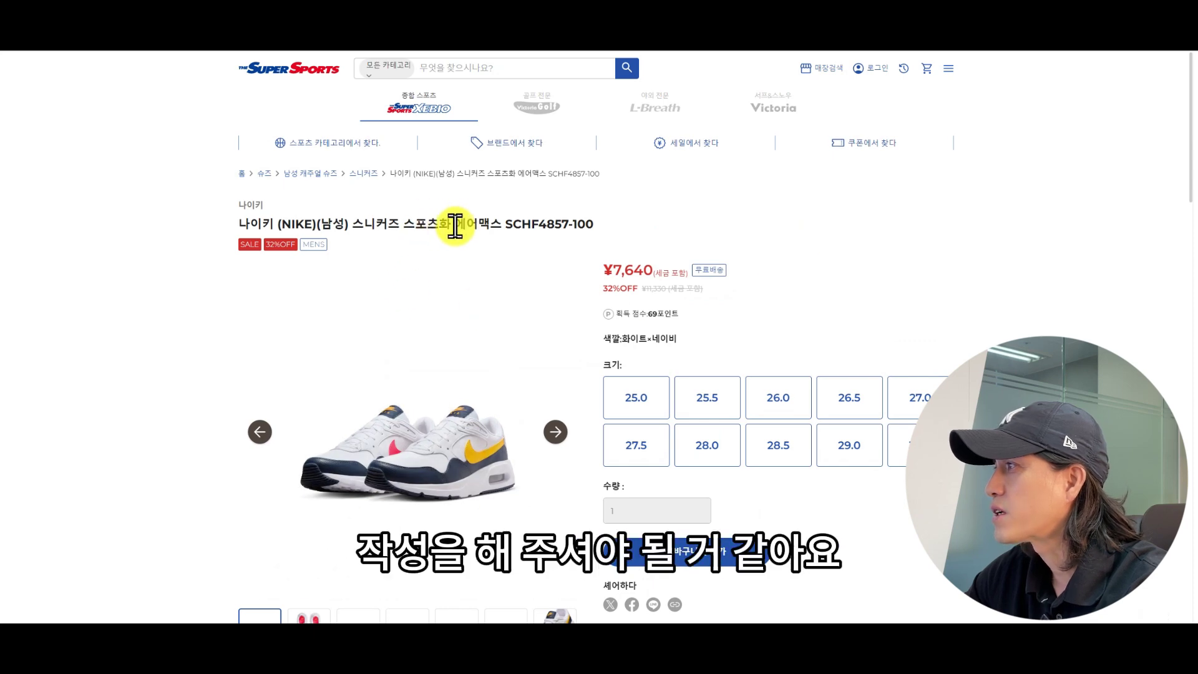
drag(456, 223, 596, 225)
key(ctrl+c)
key(alt+Tab)
key(ctrl+v)
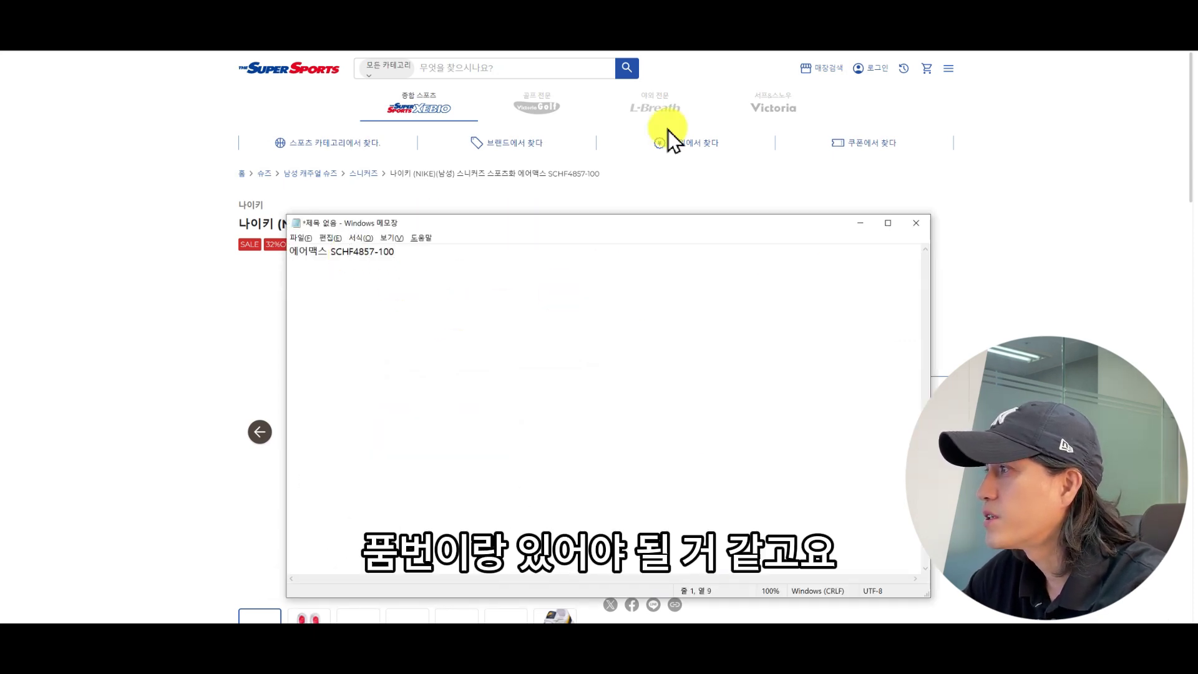
key(Right)
key(Right)
key(Right)
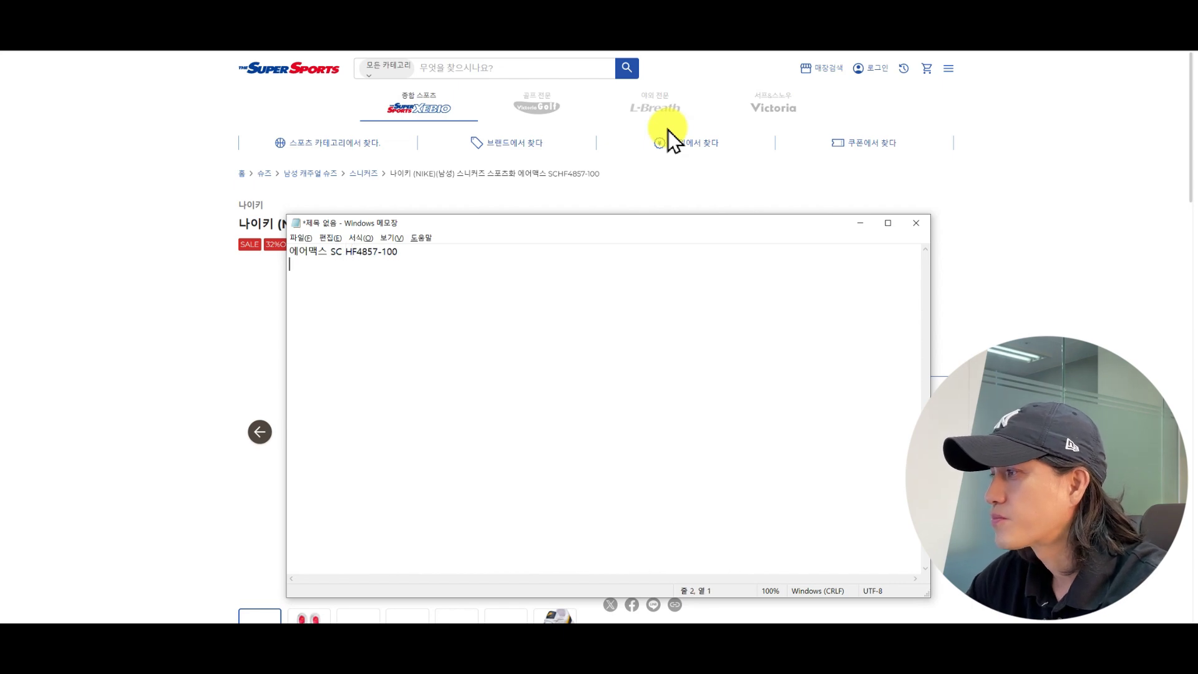
Copy the "소재" label from the web product description onto the second line of the Notepad note.
key(alt+Tab)
scroll(487, 420, down, 6)
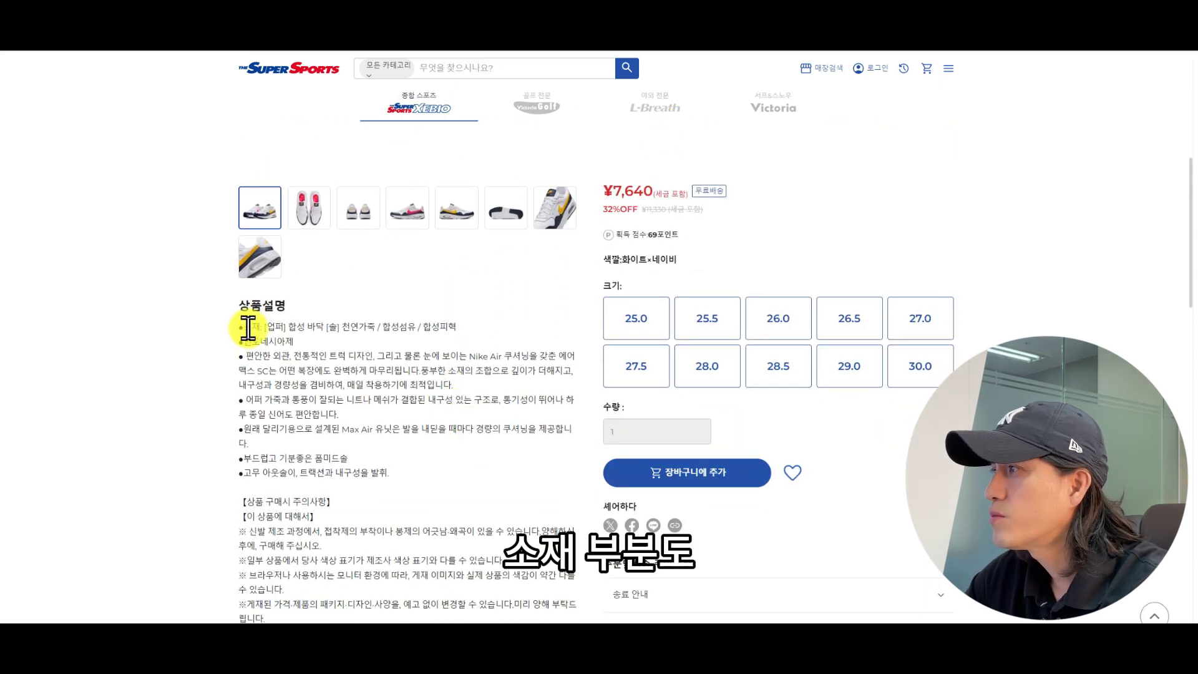
double_click(248, 327)
key(ctrl+c)
key(alt+Tab)
key(Return)
key(ctrl+v)
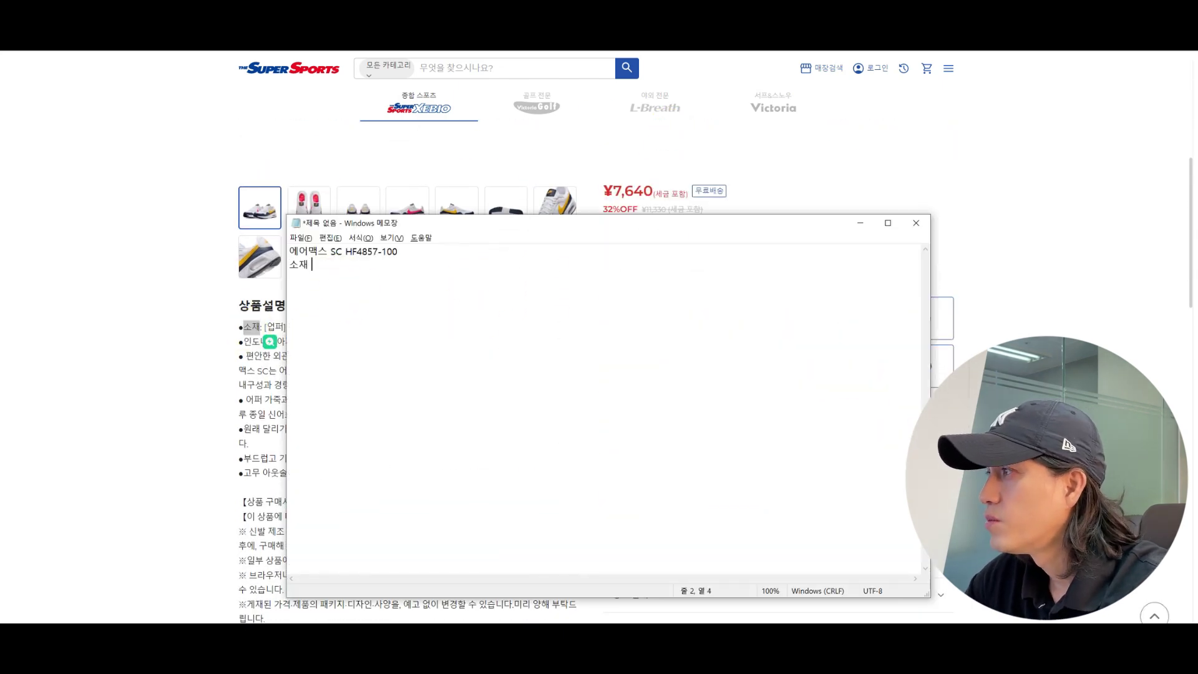
Complete the note's material line as "소재 : 천연가죽 / 합성섬유 / 합성피혁" with the materials copied from the product description.
key(alt+Tab)
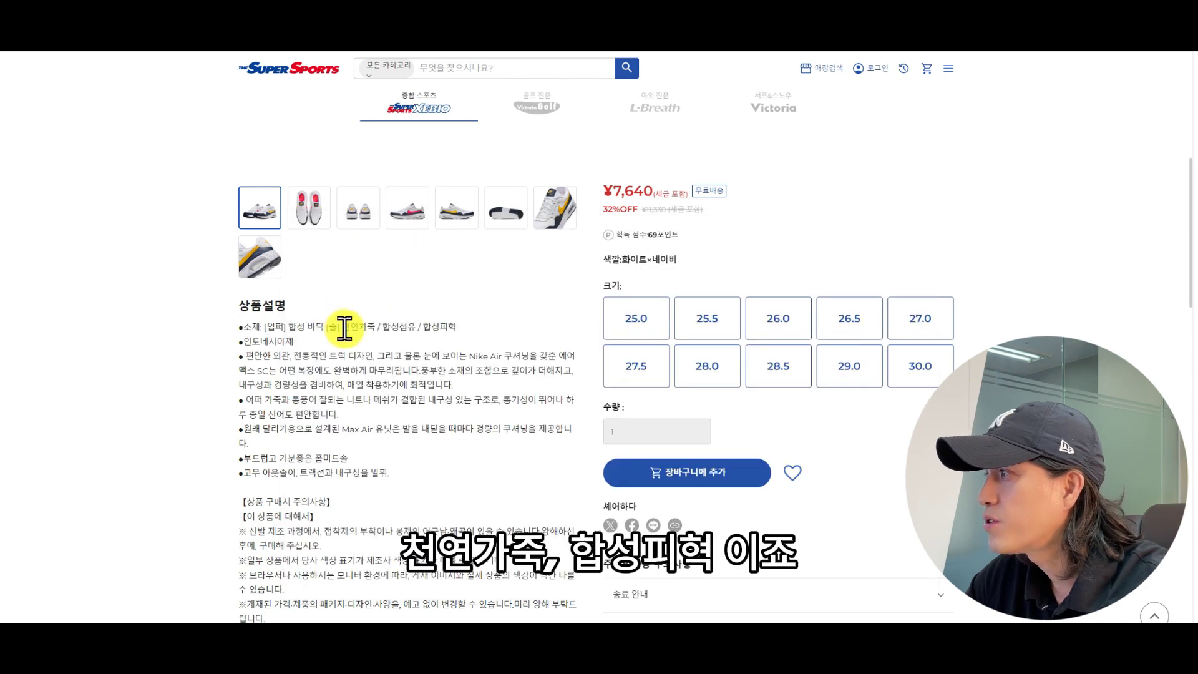
drag(345, 327, 459, 328)
key(ctrl+c)
key(alt+Tab)
text(:)
key(ctrl+v)
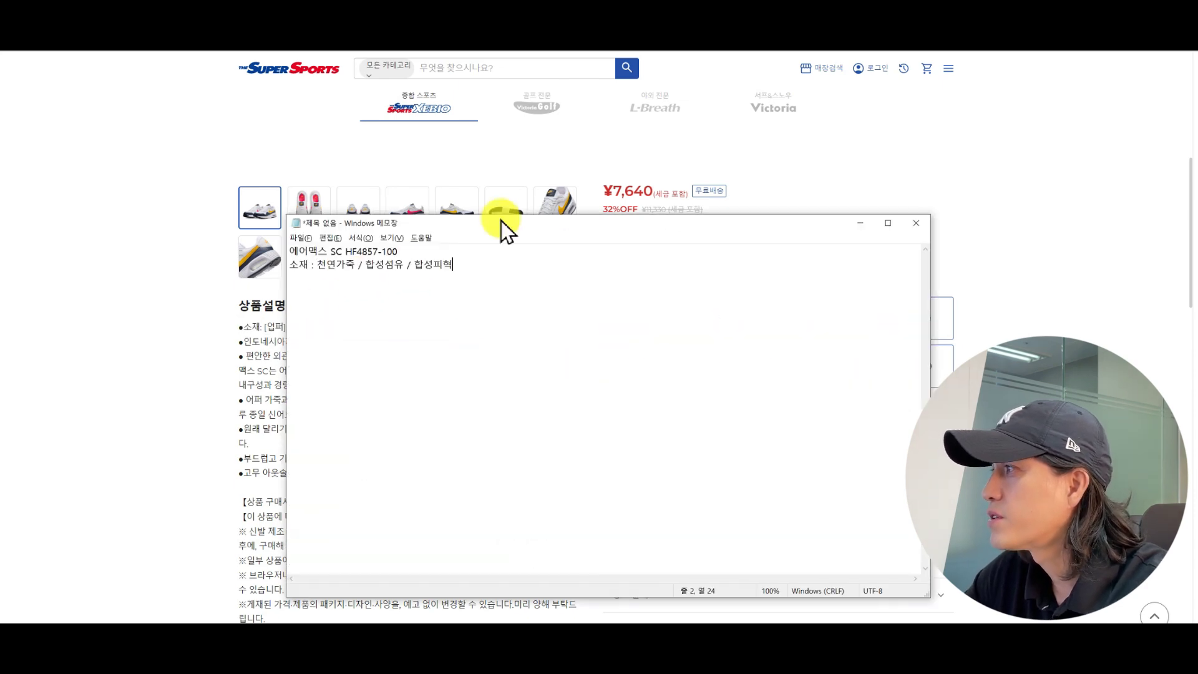
Copy the country of origin from the product description and add it to the note as "원산지 : 인도네시아".
key(alt+Tab)
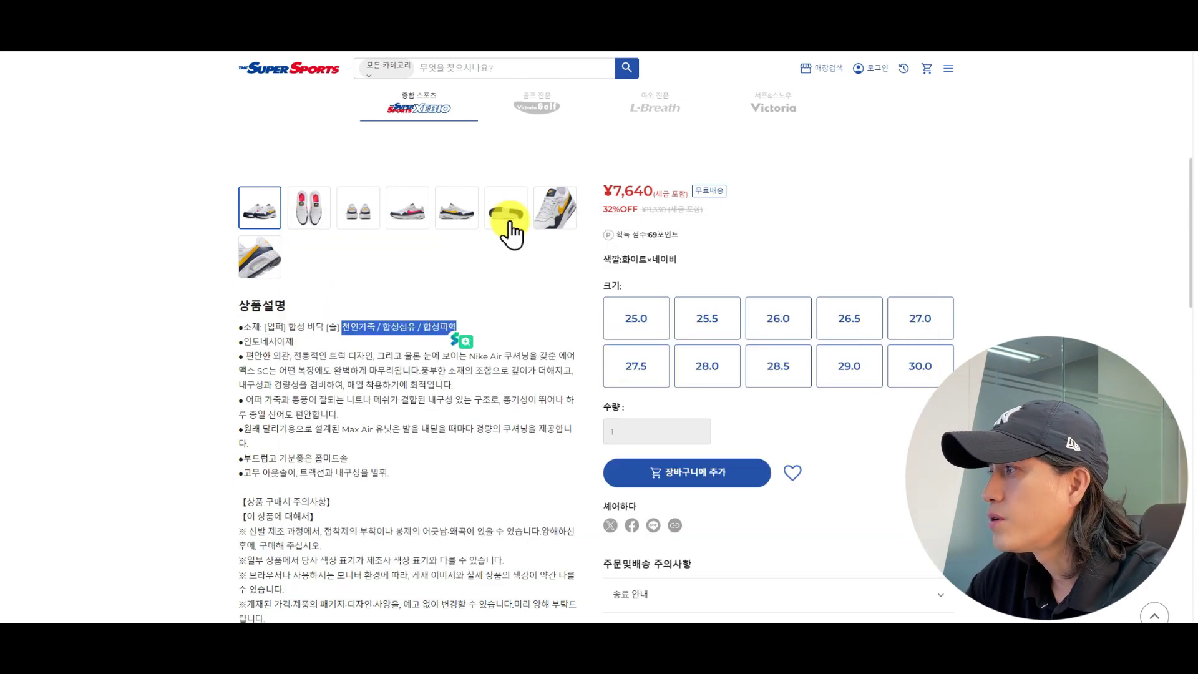
click(271, 340)
double_click(270, 340)
key(ctrl+c)
key(alt+Tab)
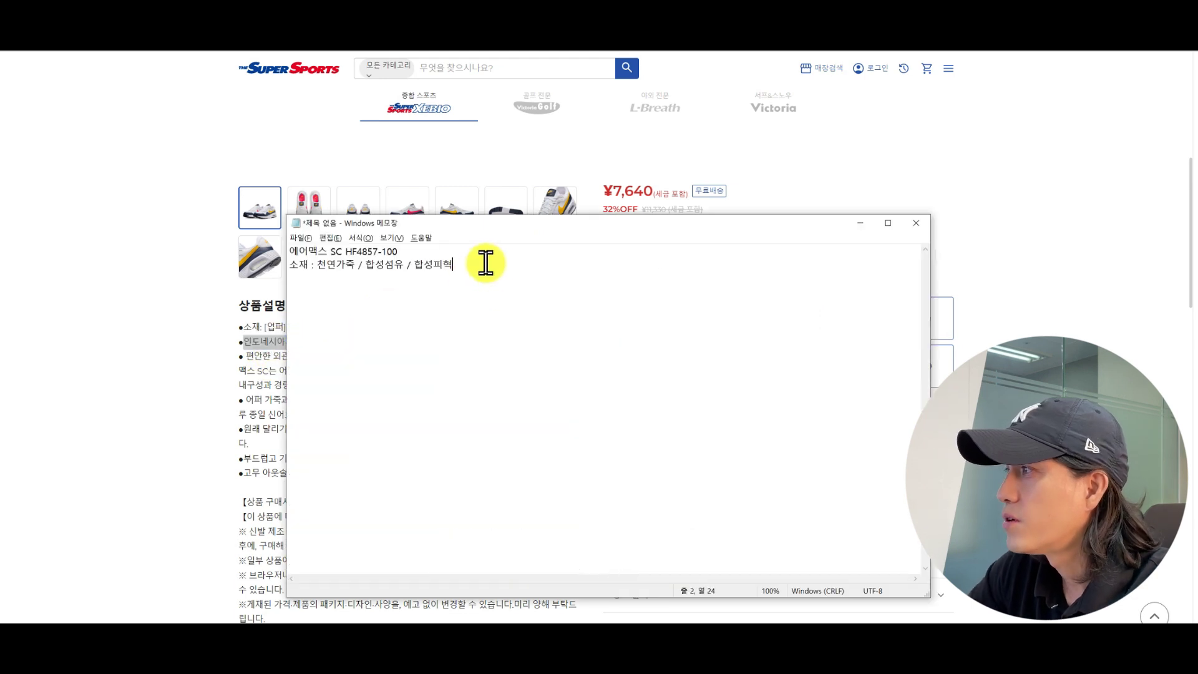
key(Return)
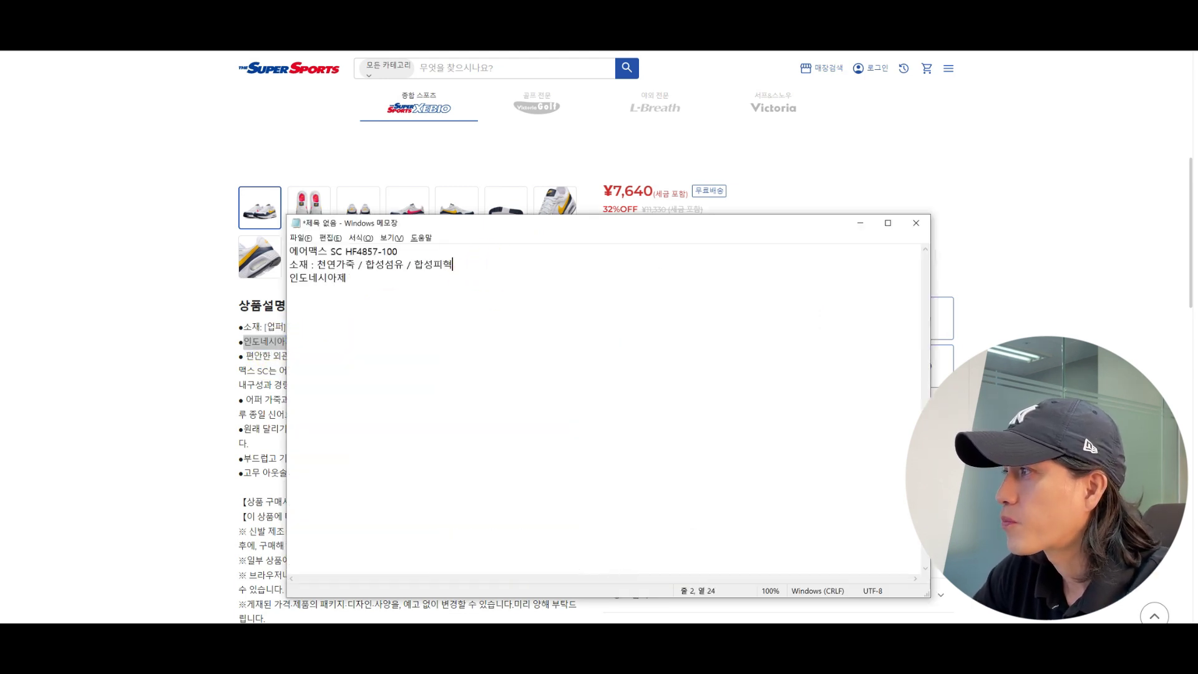
key(Down)
text(DN)
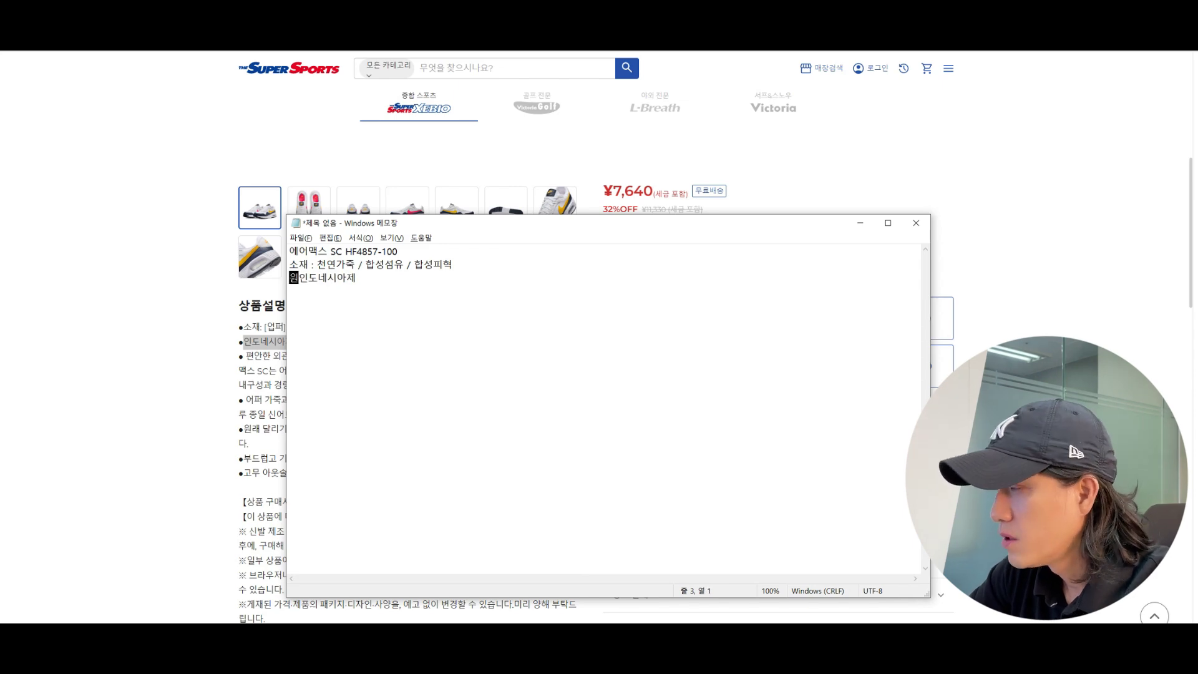
text(산지 :)
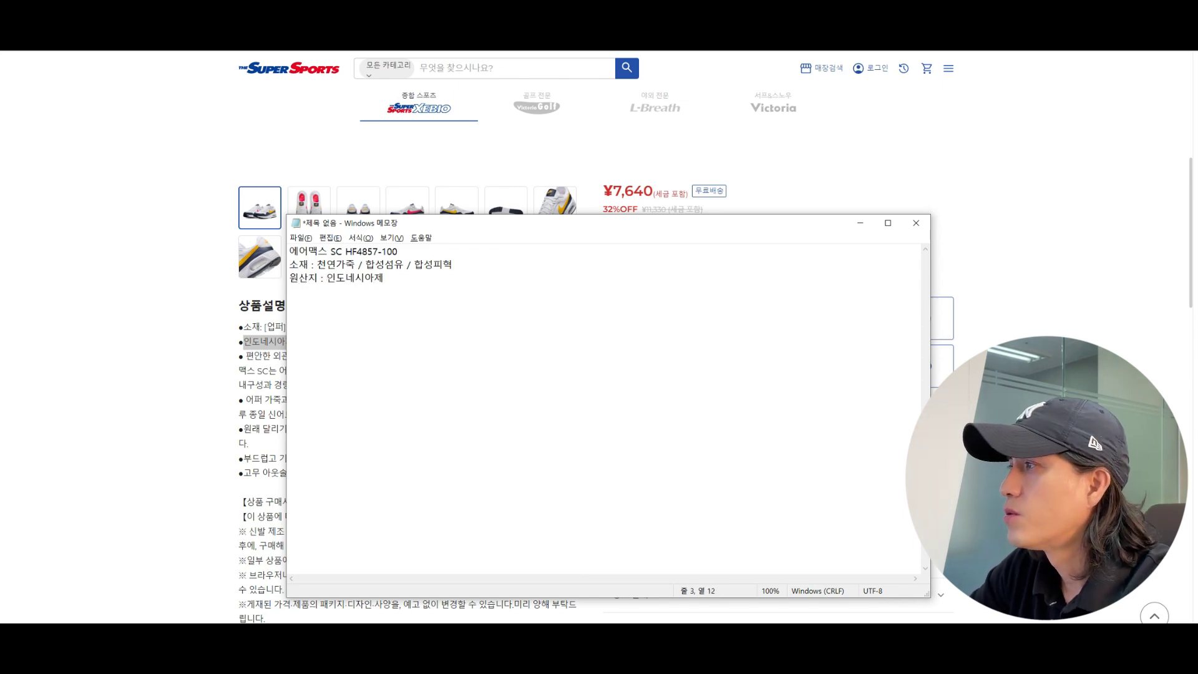
Copy the feature "부드럽고 기분좋은 폼미드솔" from the product description into the note, below the origin line.
key(alt+Tab)
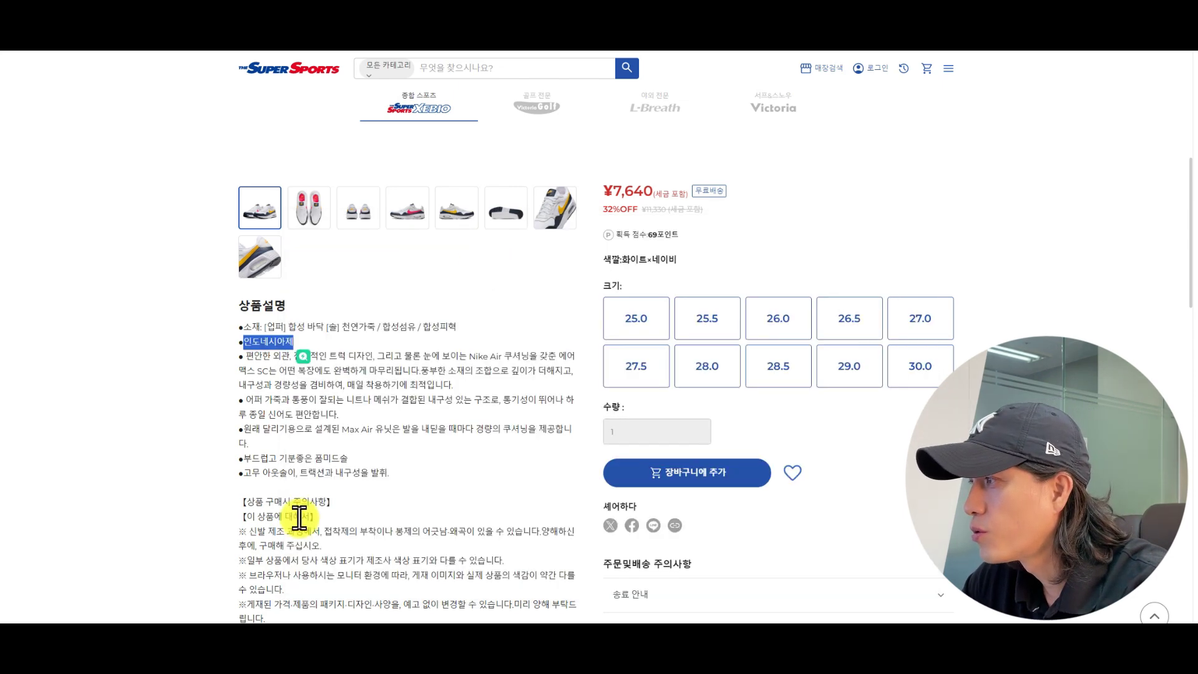
click(300, 493)
drag(242, 458, 356, 460)
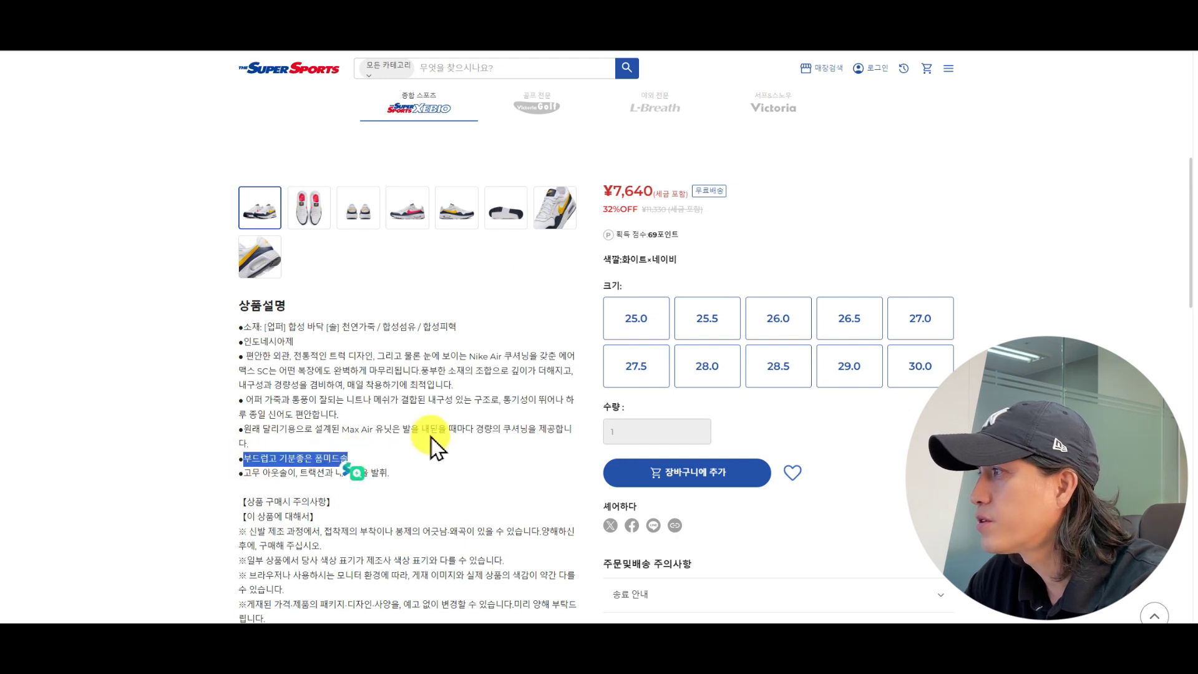
key(alt+Tab)
key(ctrl+v)
Copy "Max Air 유닛은 발을 내딛을 때마다 경량의 쿠셔닝을 제공" from the product description onto a new last line of the note.
key(alt+Tab)
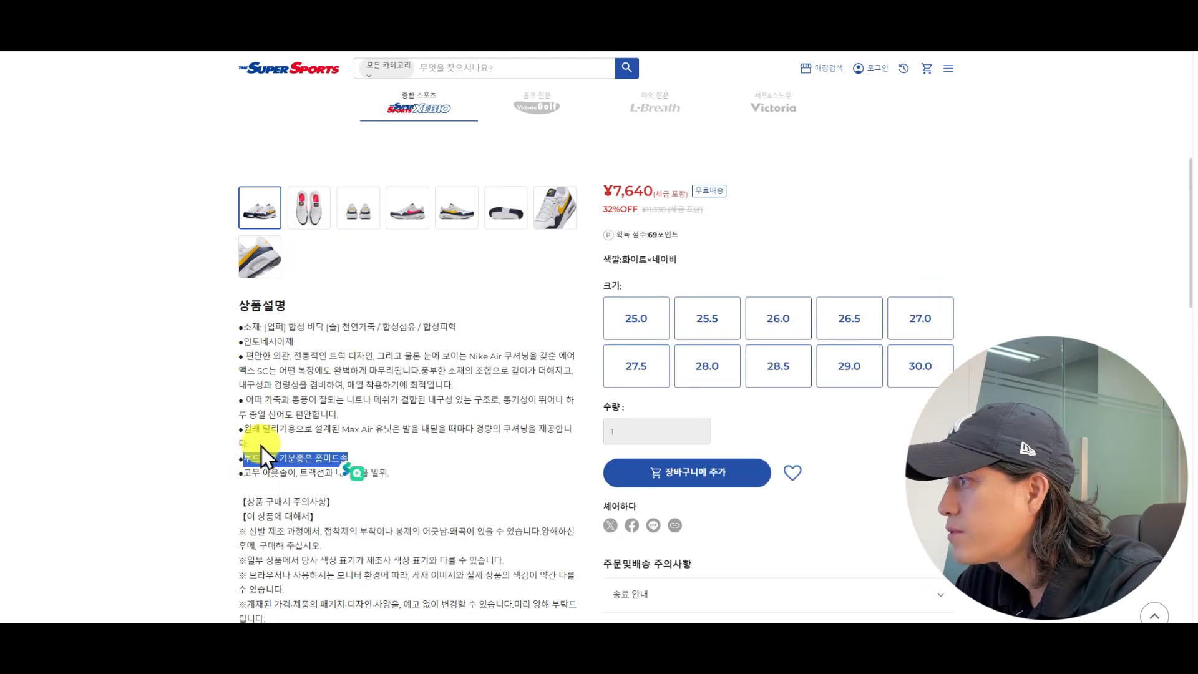
click(335, 428)
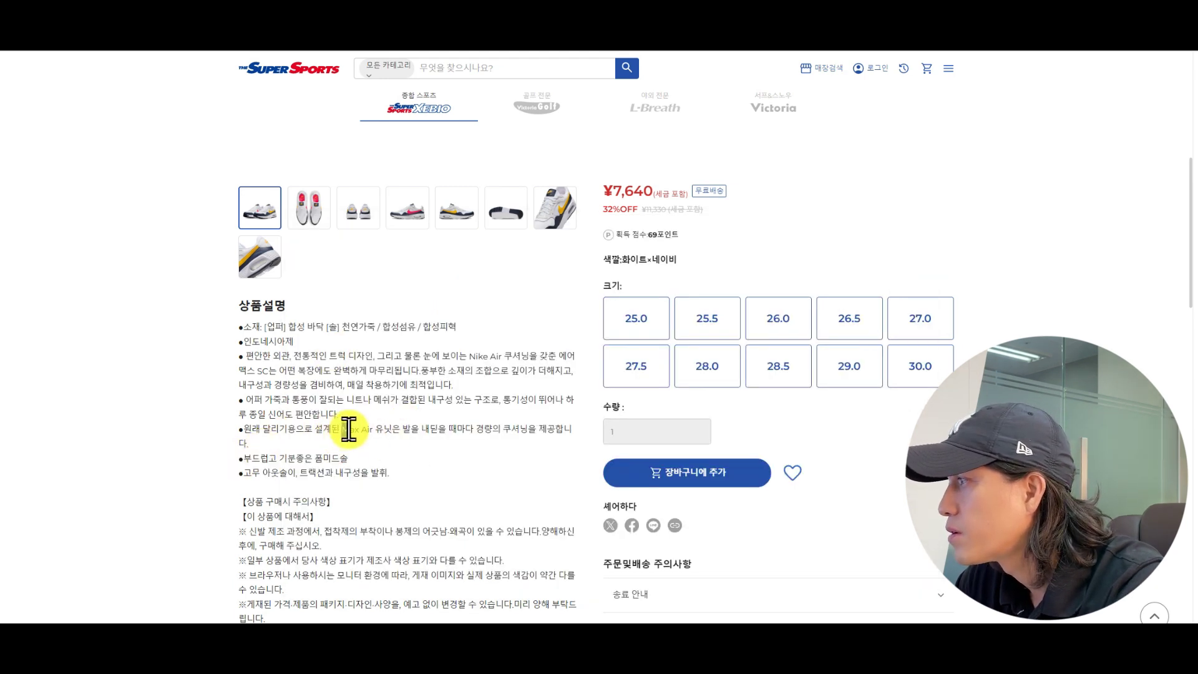
drag(343, 429, 553, 428)
key(ctrl+c)
key(alt+Tab)
key(Return)
key(ctrl+v)
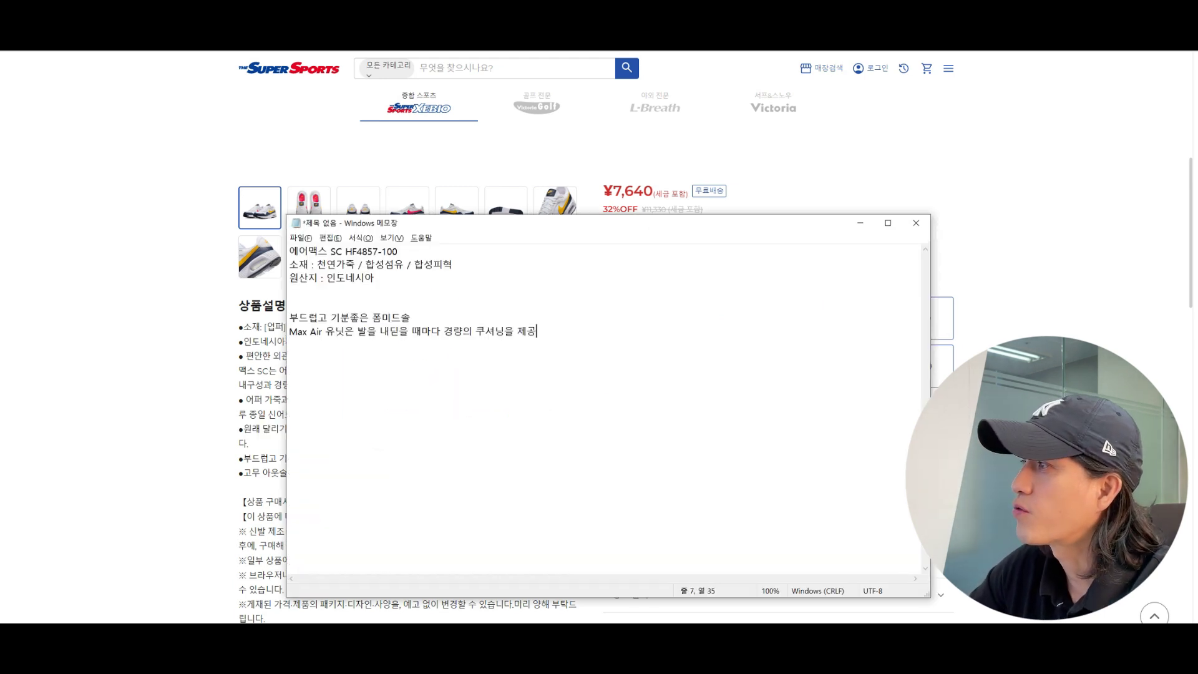
Add a release date label "출시일 :" under the origin line, with an extra blank line before the features.
click(439, 309)
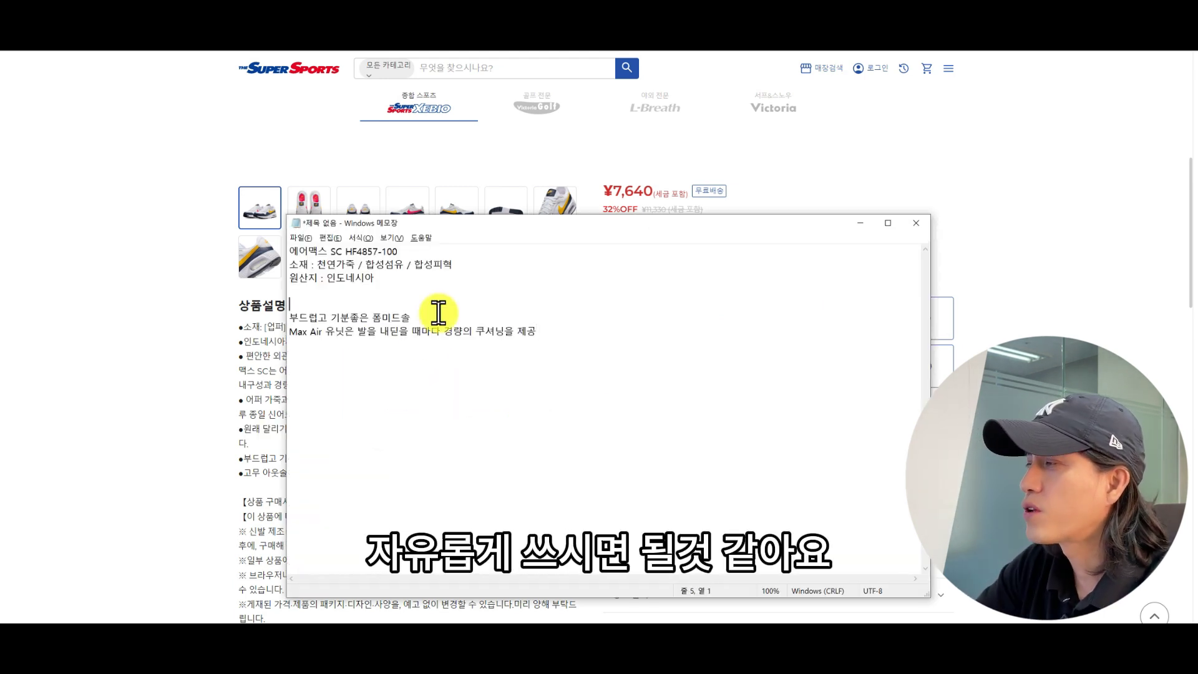
key(Up)
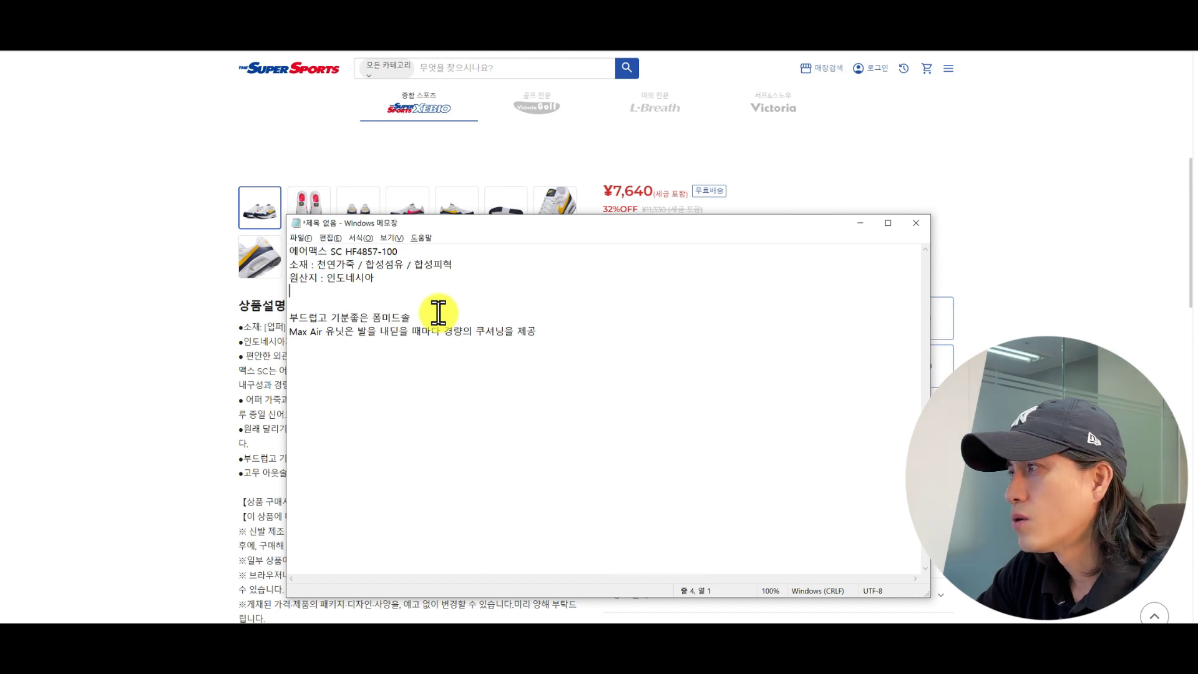
text(출시)
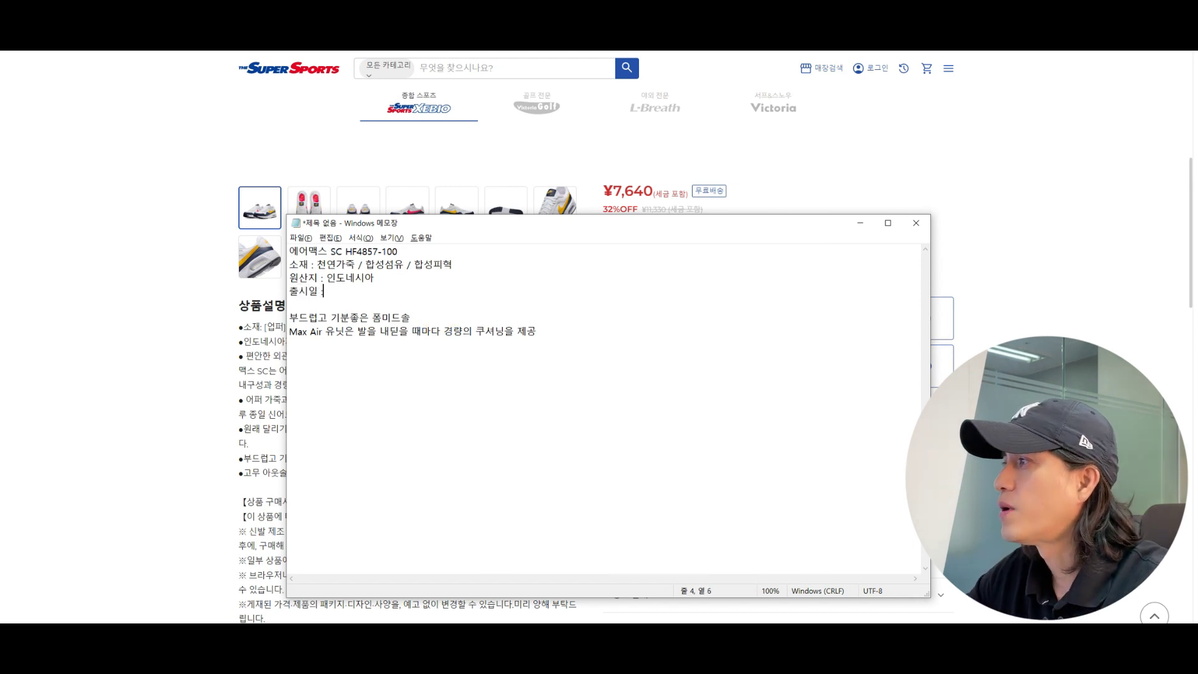
key(Return)
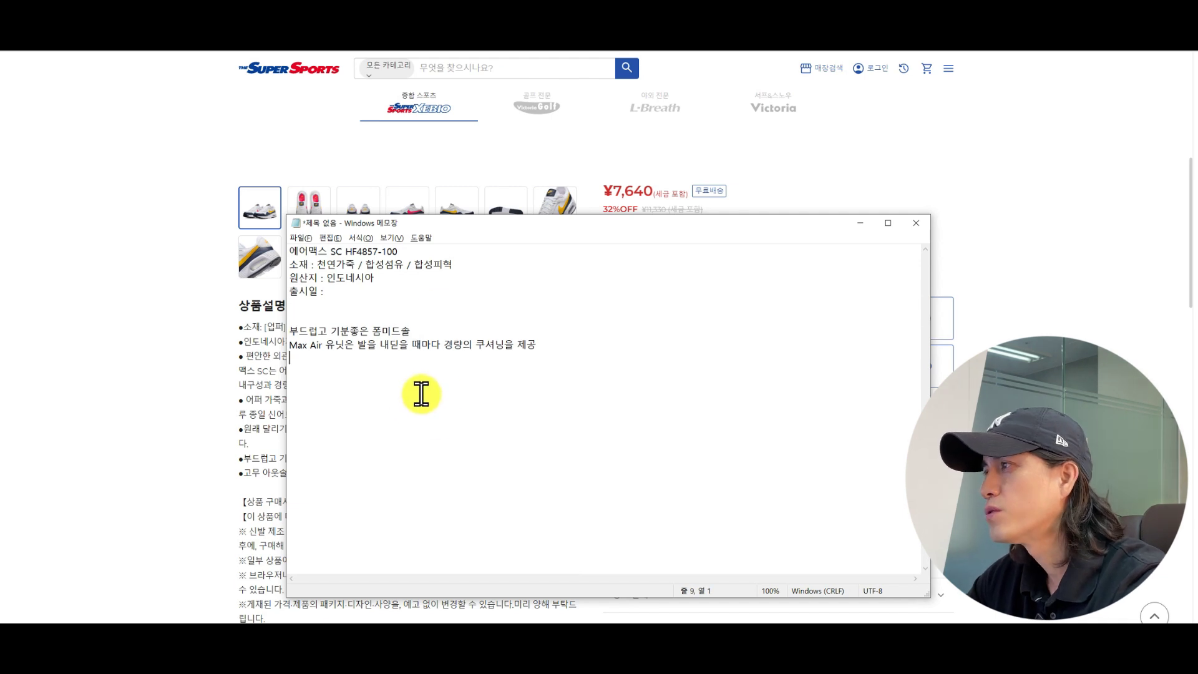
Save the note as 설명 in the 0001 folder in Downloads and close Notepad.
click(609, 342)
click(301, 237)
click(346, 297)
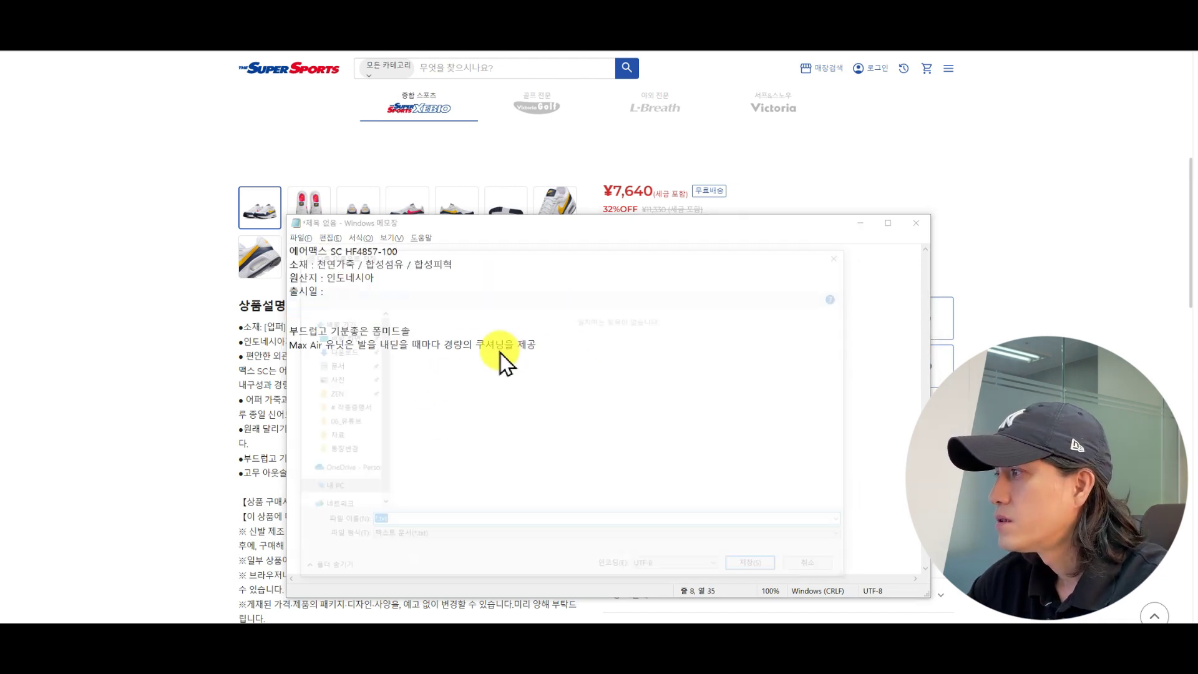
click(344, 409)
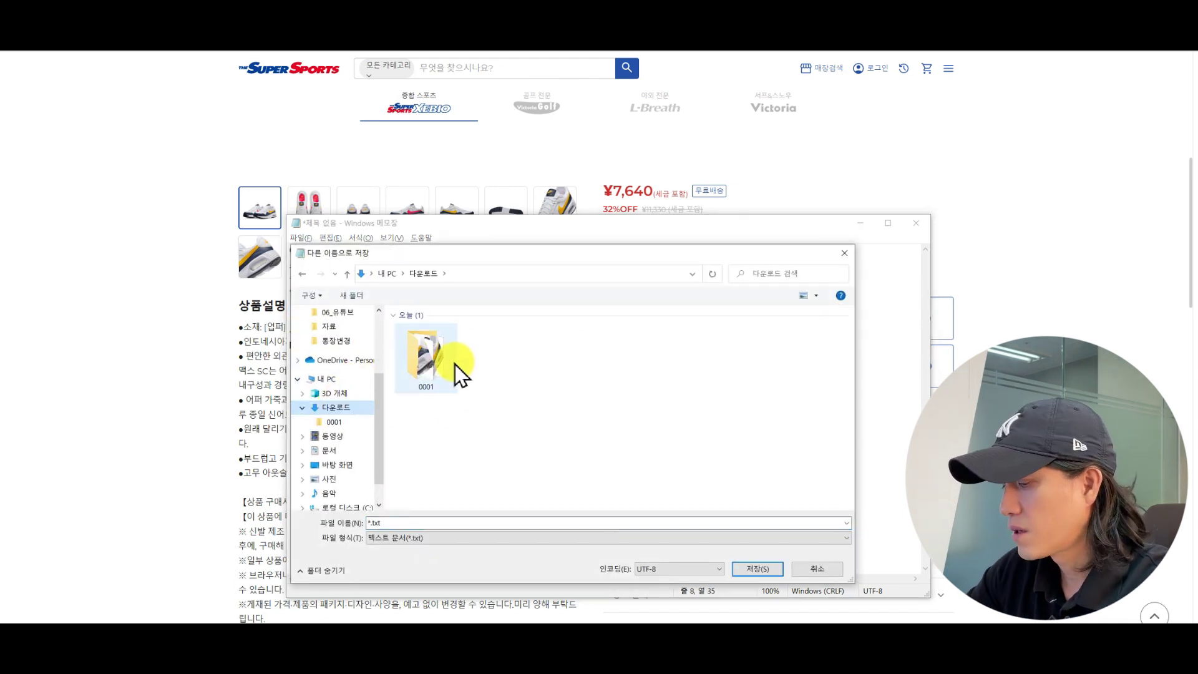
double_click(450, 368)
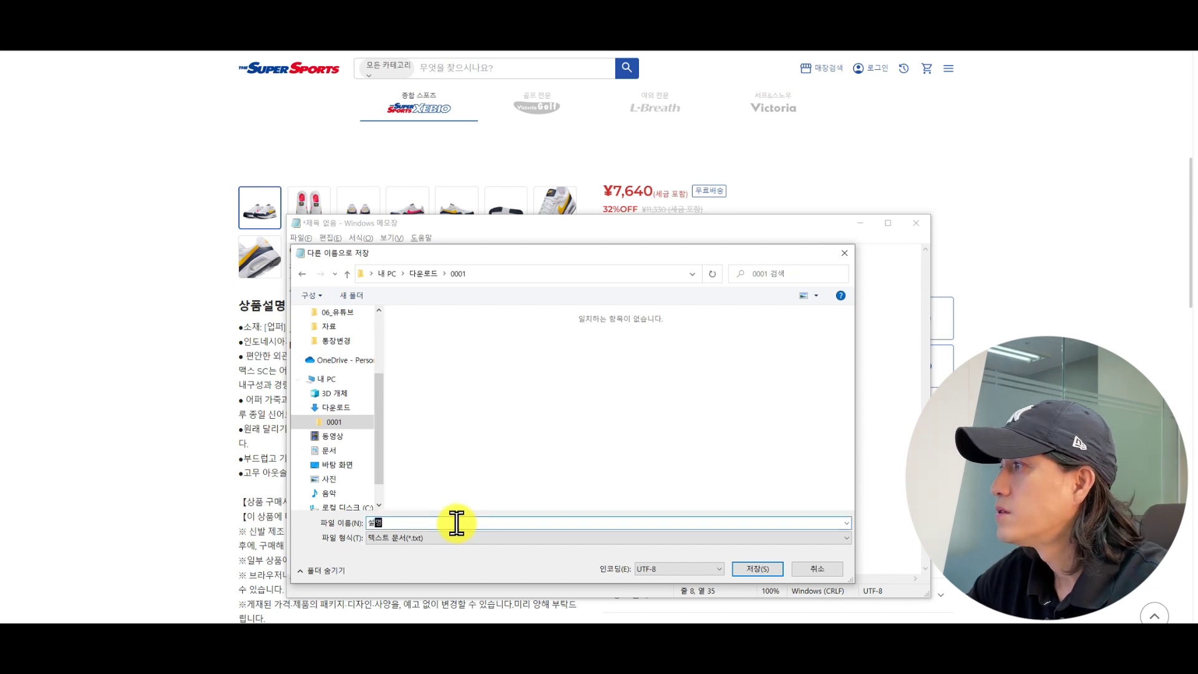
click(457, 523)
text(설명)
key(Return)
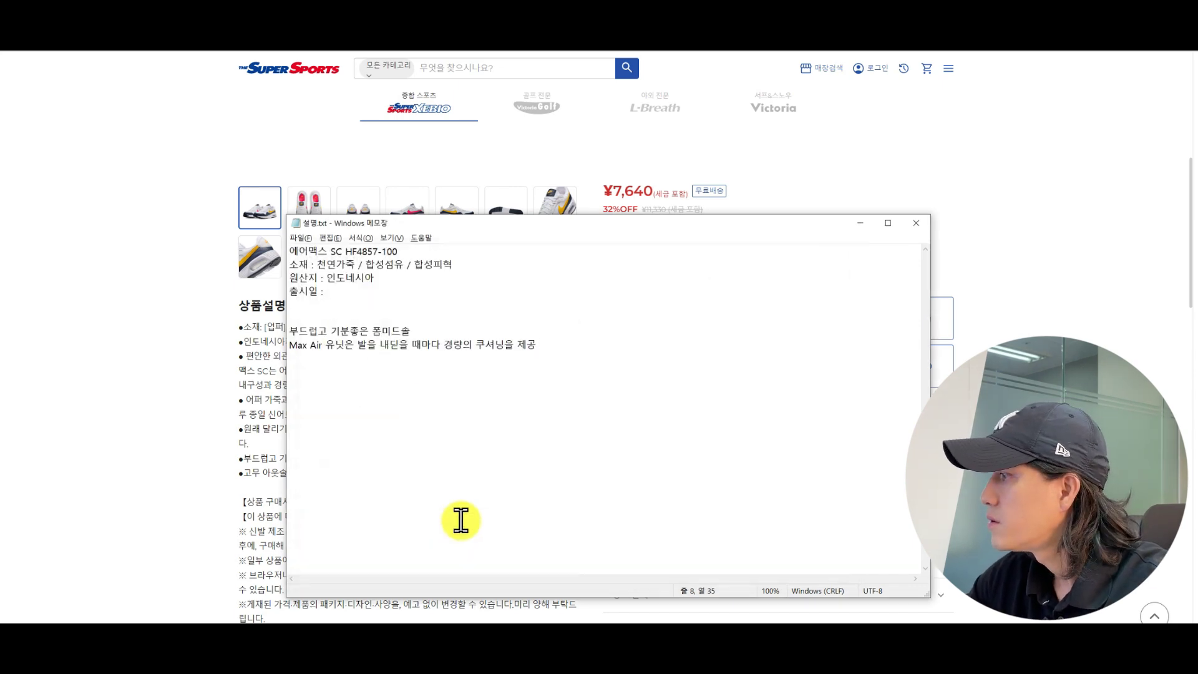
click(918, 223)
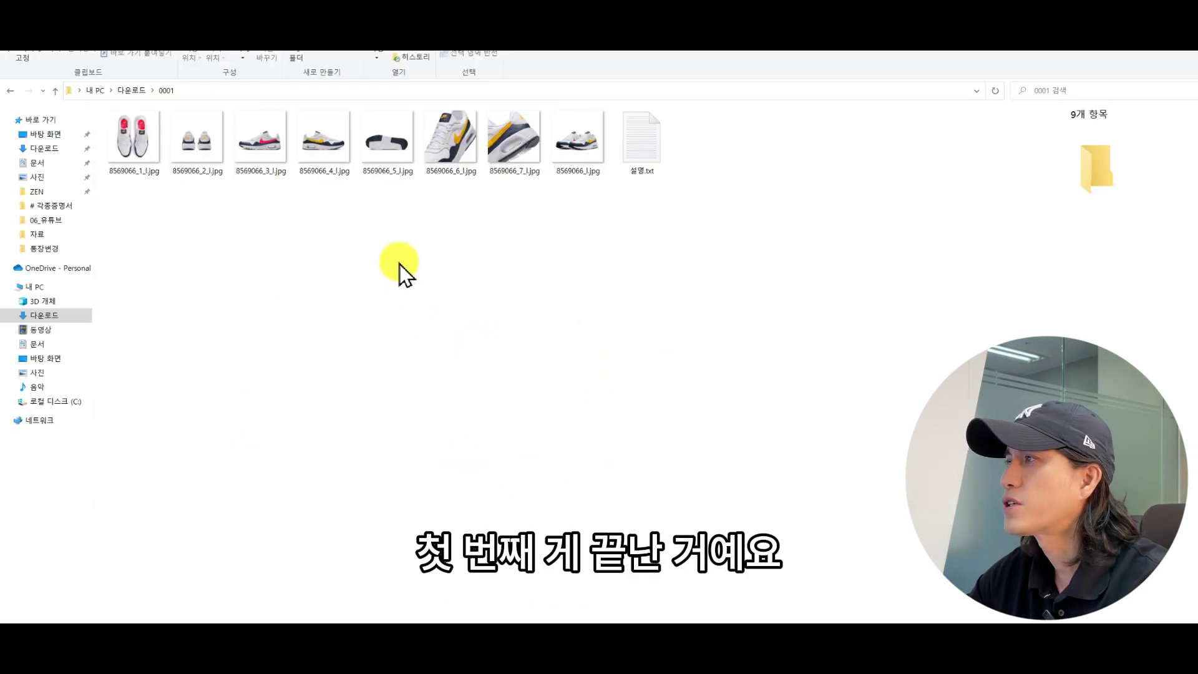
Review the contents of the 0001 folder in File Explorer against the product row in the Excel sheet.
key(alt+Left)
double_click(185, 185)
key(alt+Left)
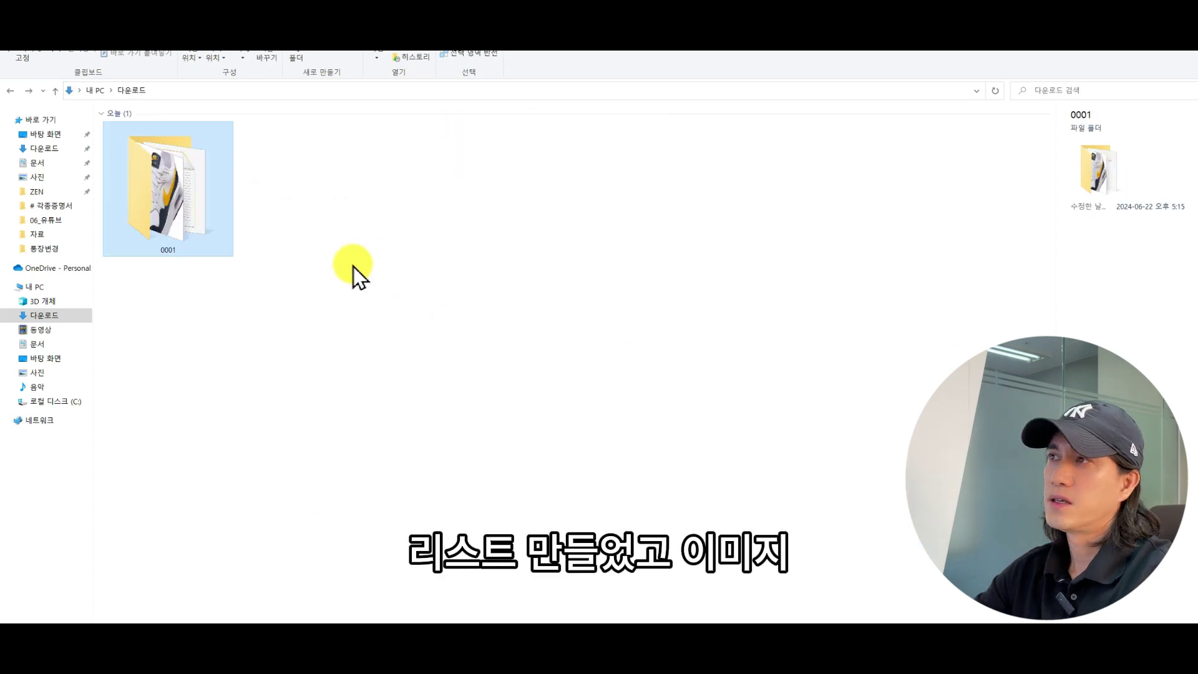
double_click(206, 223)
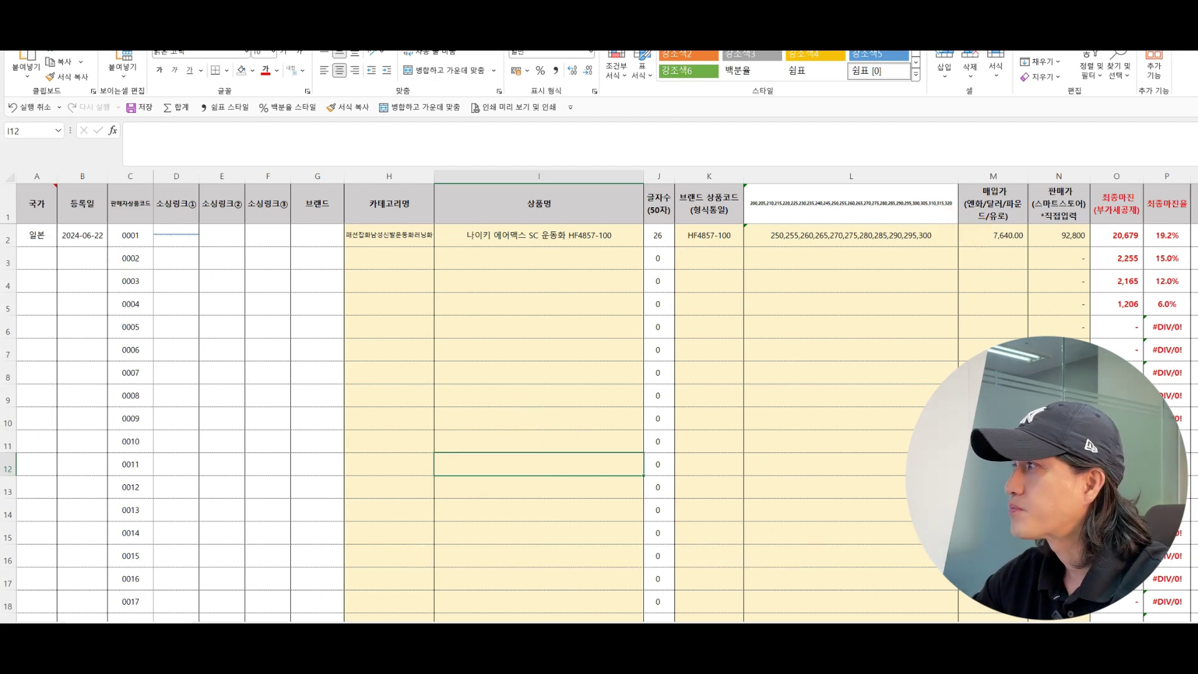
key(alt+Tab)
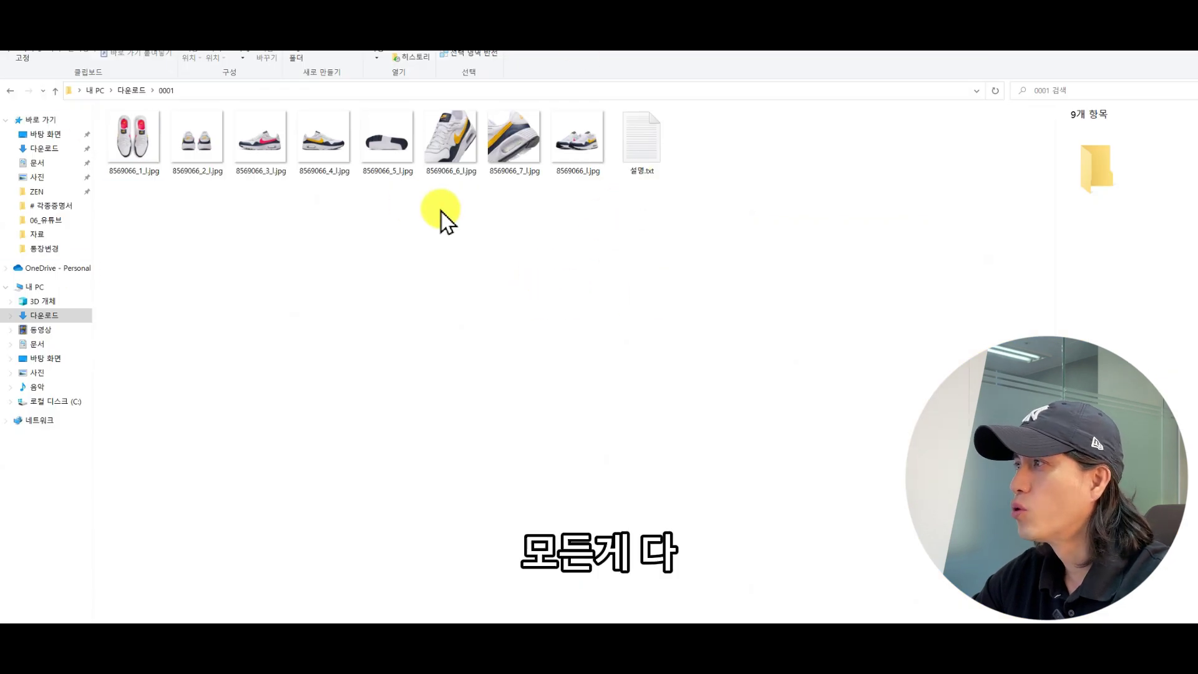
key(alt+Tab)
key(alt+Tab)
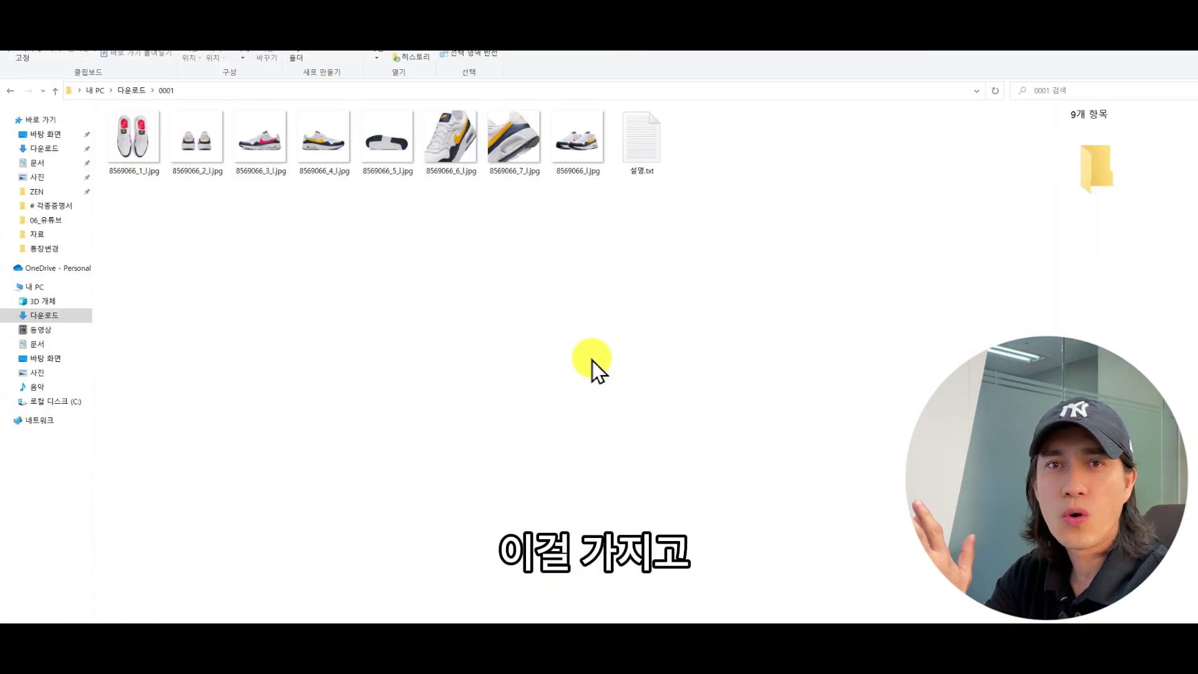